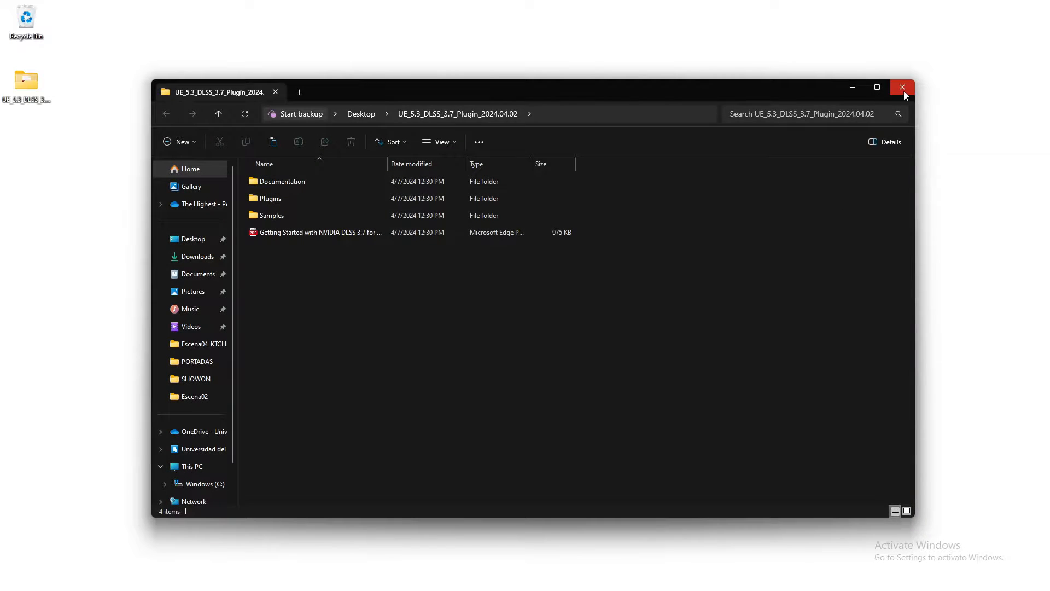
# Place the extracted UE_5.3_DLSS_3.7_Plugin_2024.04.02 folder beside its zip archive on the desktop and open its Plugins subfolder
pyautogui.click(903, 88)
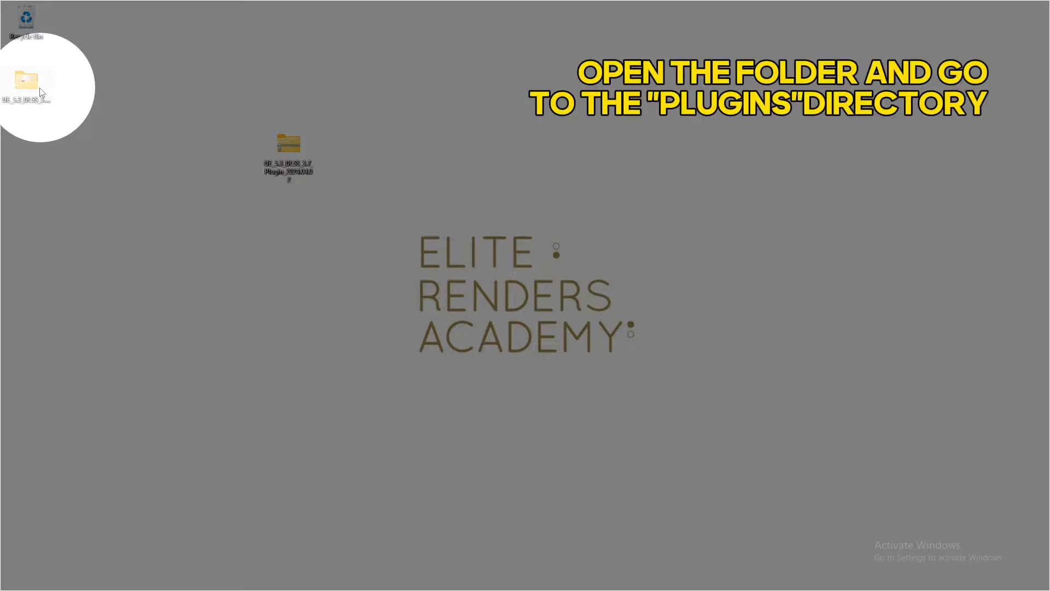
pyautogui.moveTo(40, 92); pyautogui.dragTo(351, 152)
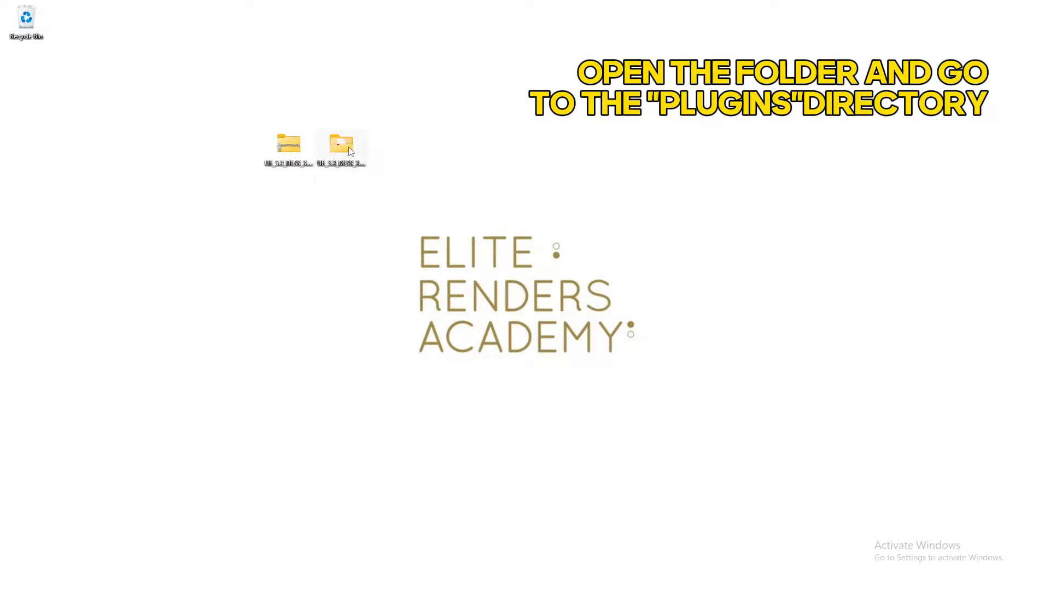
pyautogui.doubleClick(350, 152)
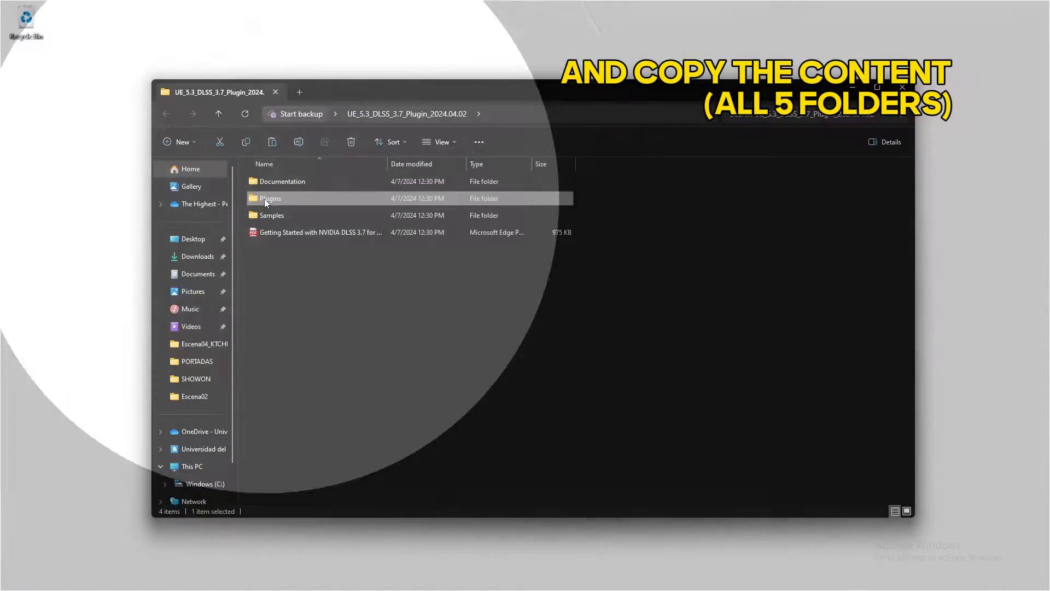
pyautogui.doubleClick(264, 198)
# Copy all five plugin folders, from DLSS through StreamlineDeepDVC
pyautogui.moveTo(308, 273); pyautogui.dragTo(271, 176)
pyautogui.rightClick(266, 186)
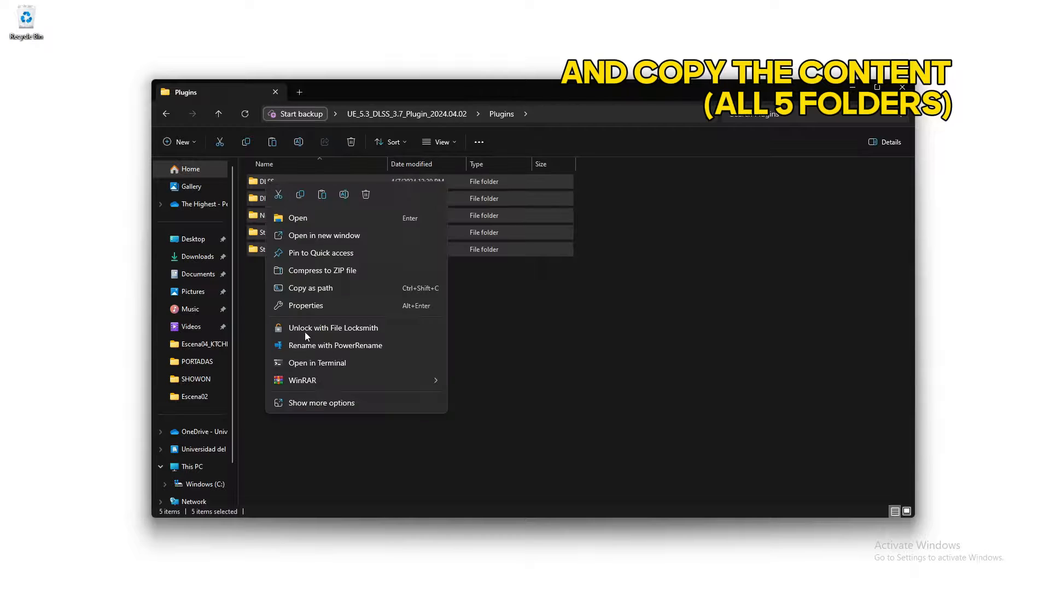
pyautogui.click(311, 405)
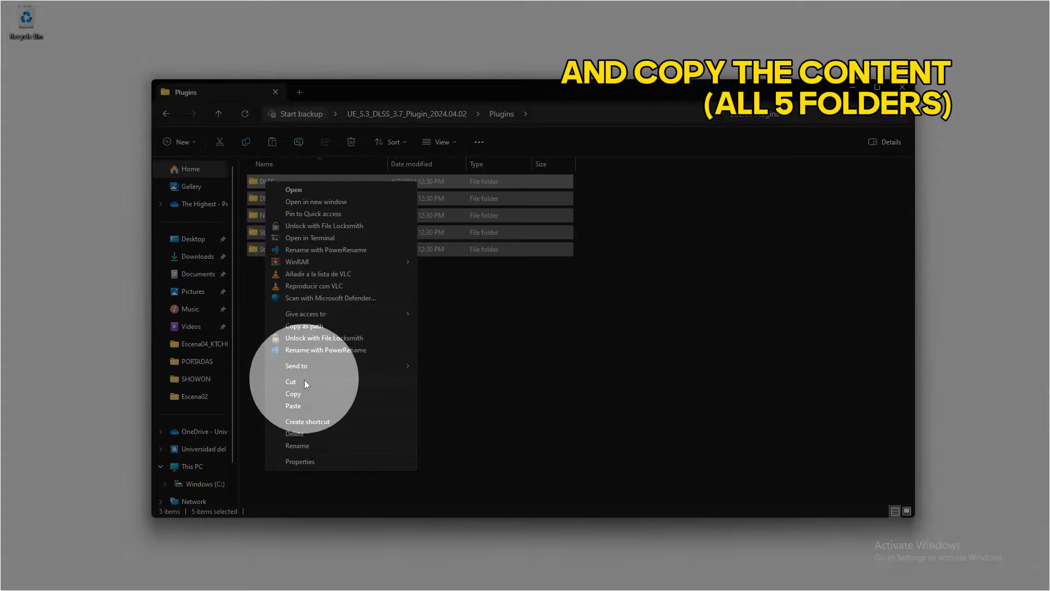
pyautogui.click(300, 395)
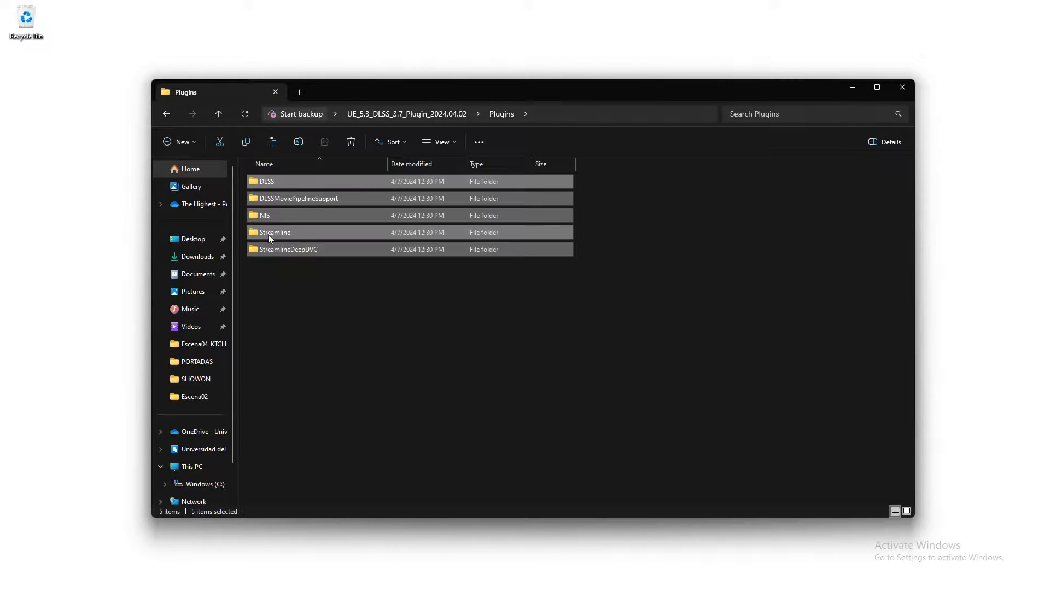
# Browse to C:\Program Files\Epic Games in a second File Explorer tab
pyautogui.click(300, 93)
pyautogui.scroll(-1, 200, 393)
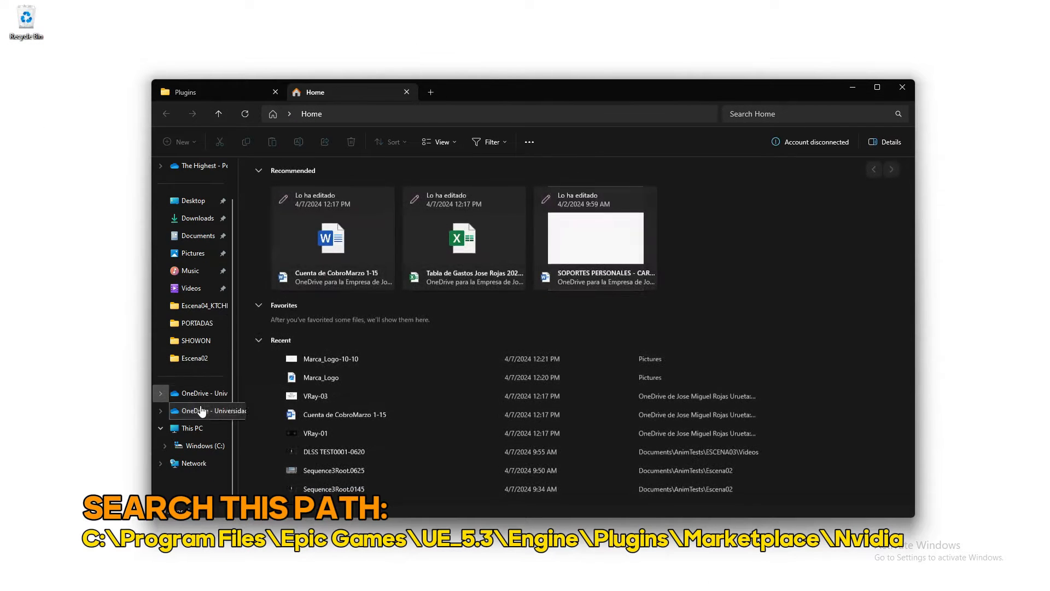
pyautogui.click(190, 427)
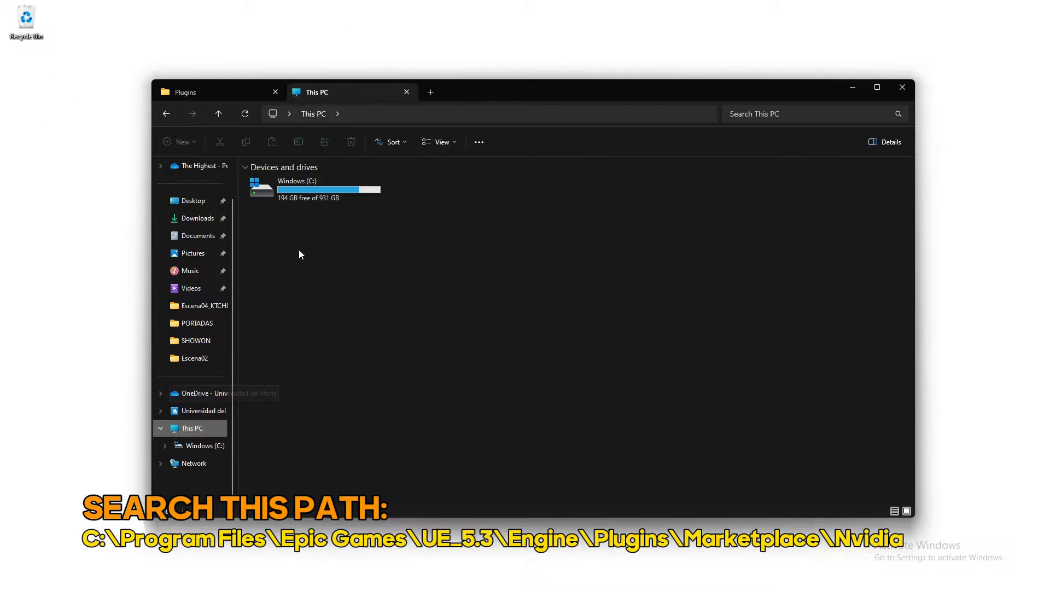
pyautogui.doubleClick(314, 200)
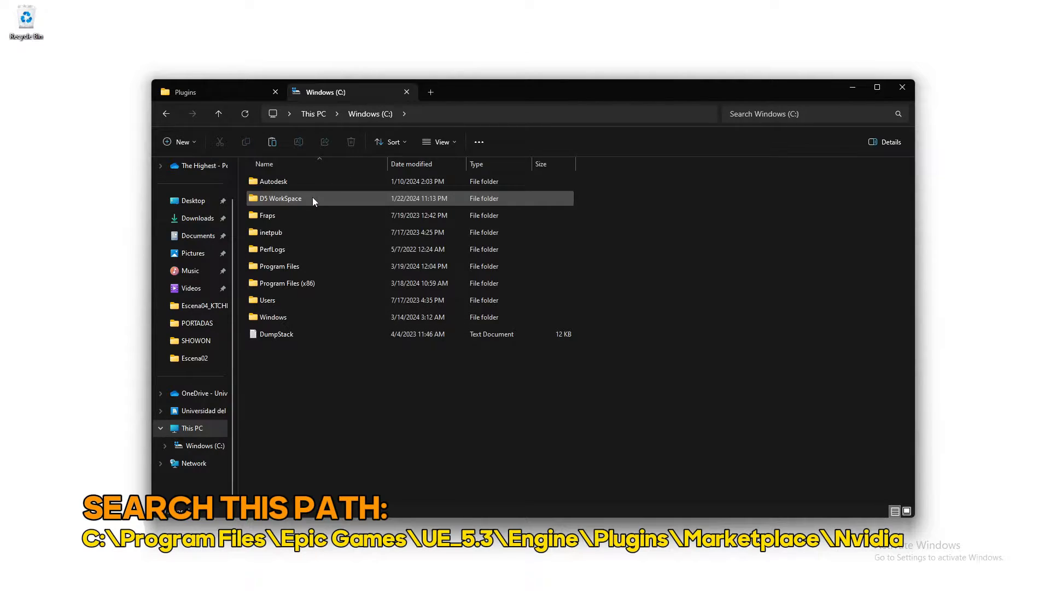
pyautogui.doubleClick(291, 265)
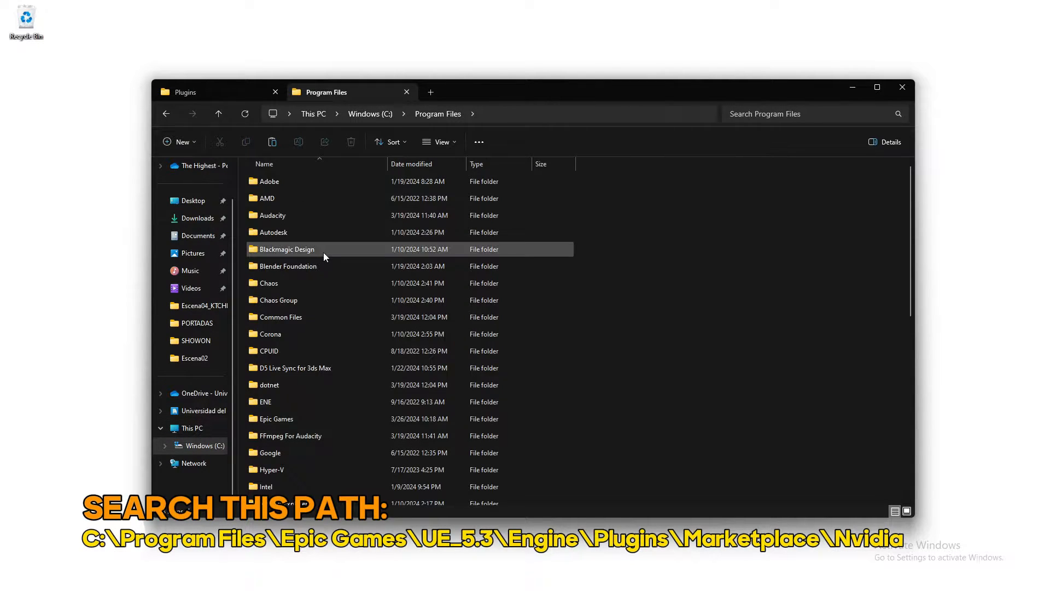
pyautogui.scroll(-1, 324, 253)
pyautogui.scroll(-1, 325, 252)
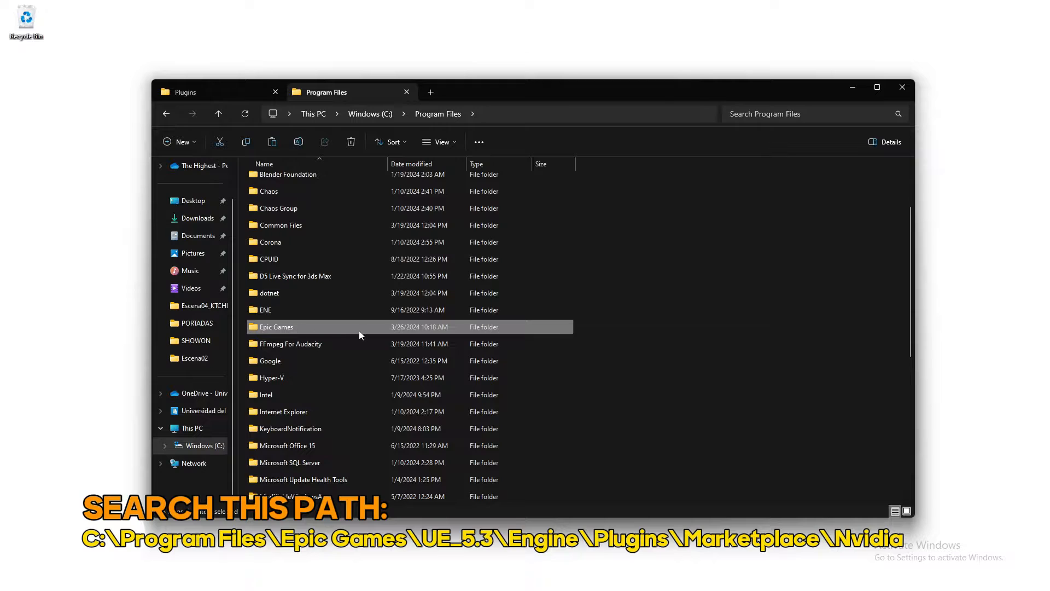
pyautogui.doubleClick(271, 327)
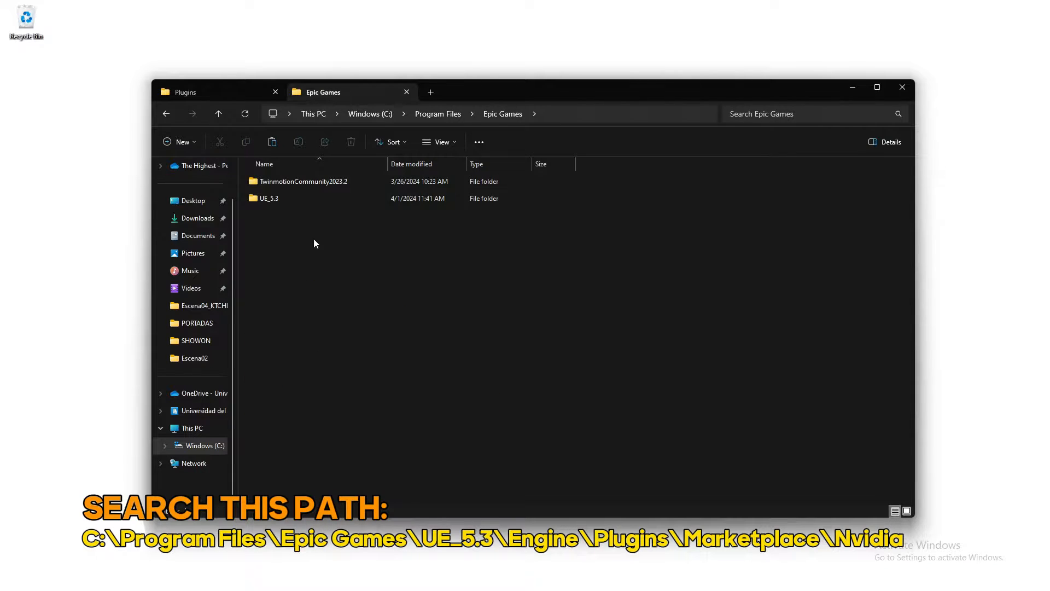
# Open the engine's plugin directory at UE_5.3\Engine\Plugins
pyautogui.click(283, 204)
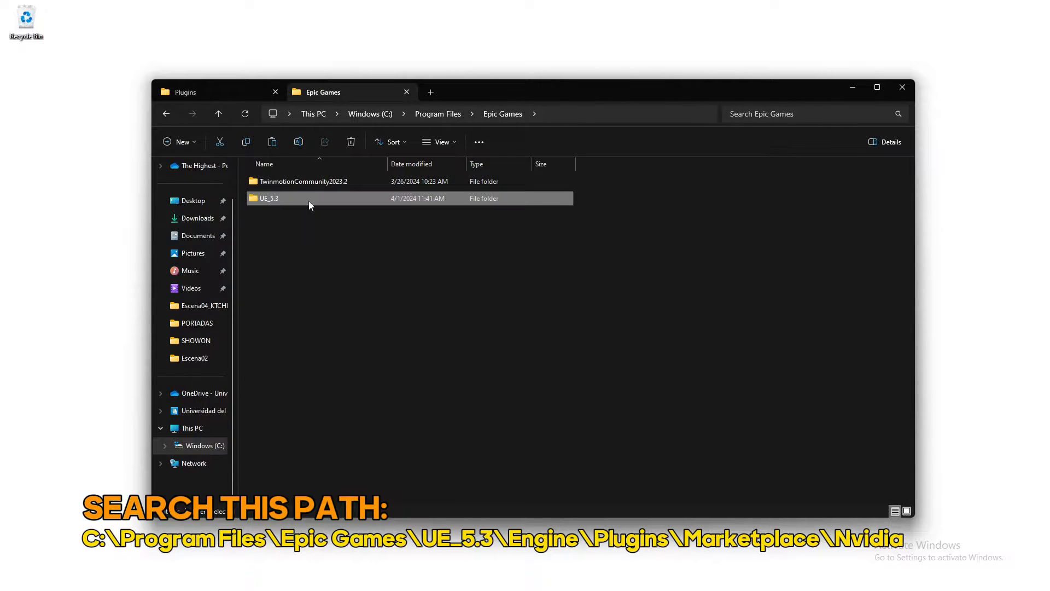
pyautogui.doubleClick(289, 203)
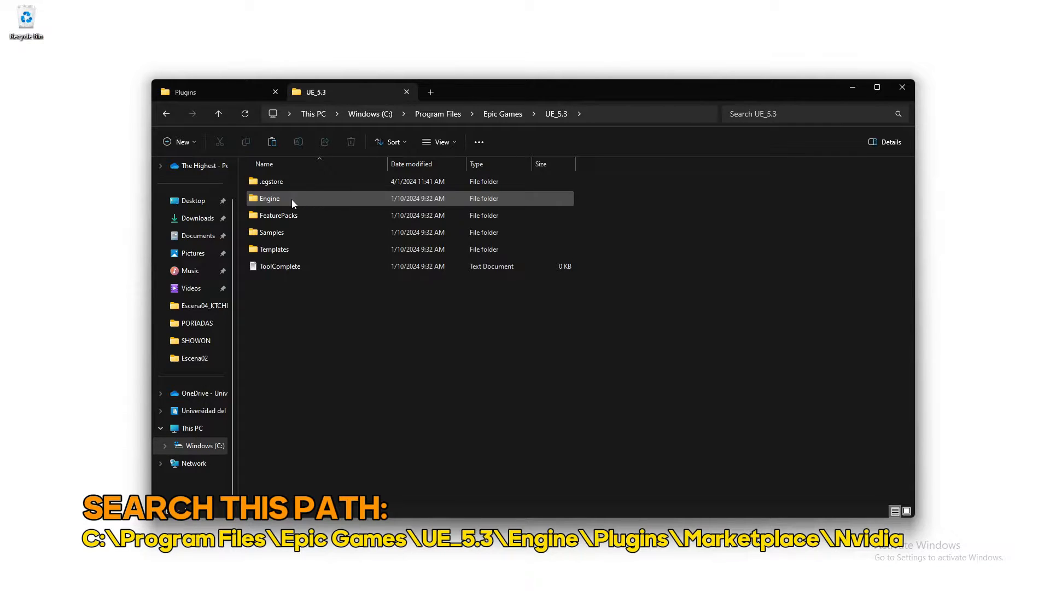
pyautogui.doubleClick(289, 201)
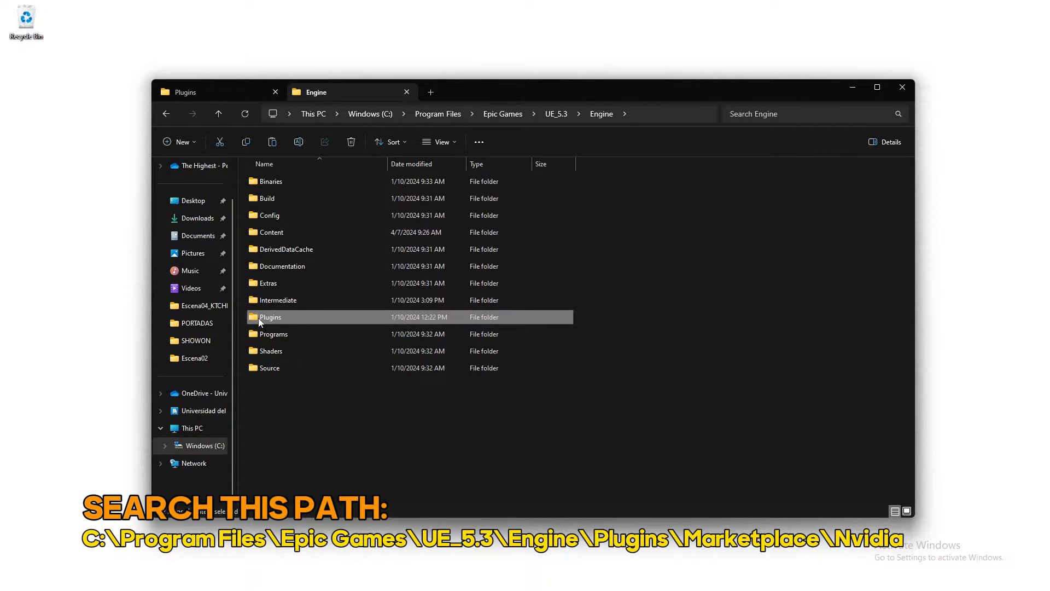
pyautogui.doubleClick(323, 318)
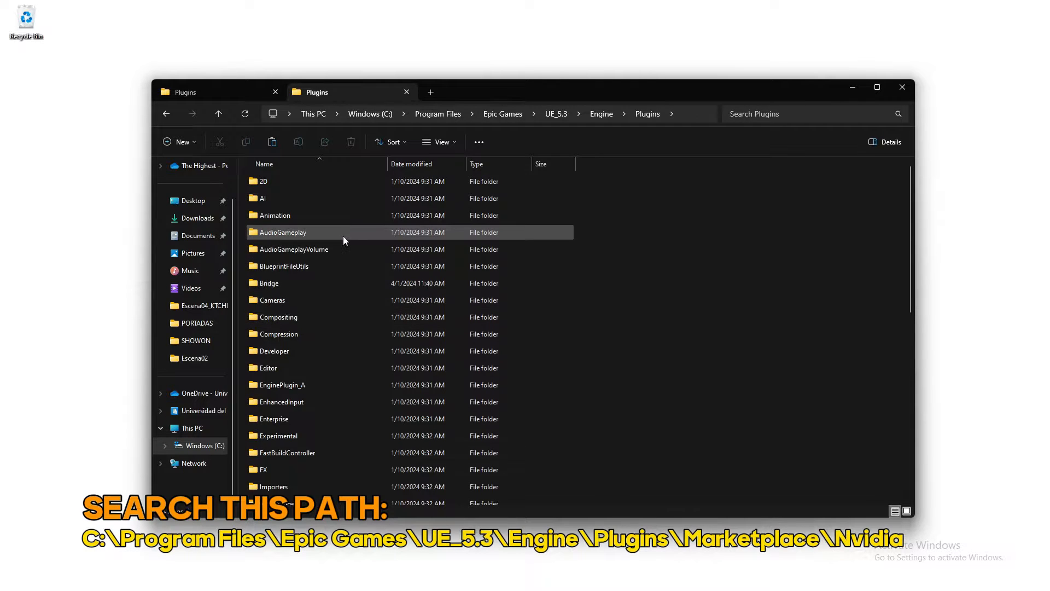
# Find the Marketplace folder among the engine plugins and open its Nvidia subfolder
pyautogui.scroll(-1, 343, 235)
pyautogui.scroll(-5, 343, 237)
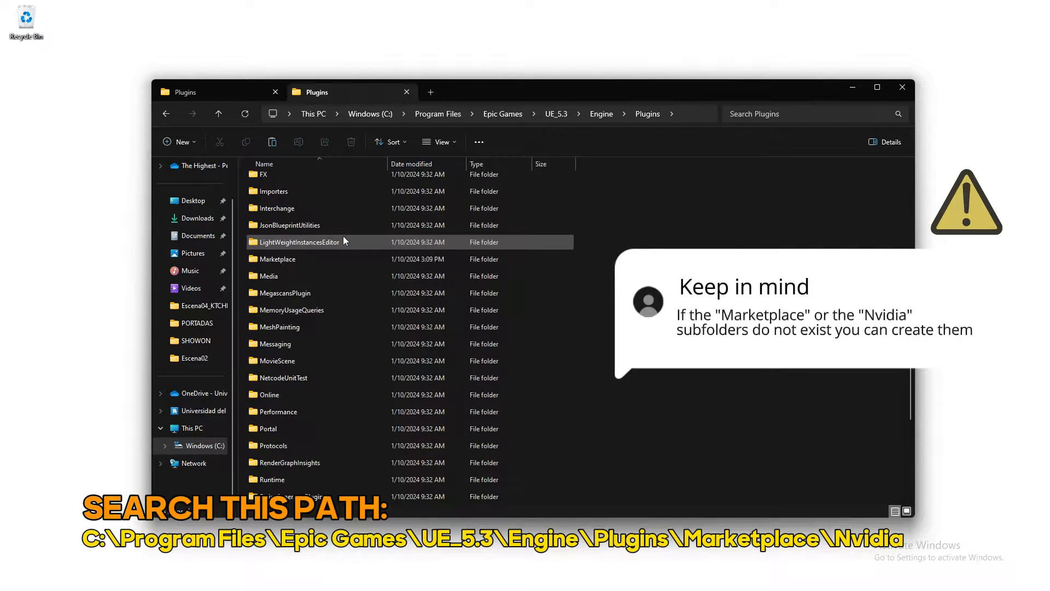
pyautogui.scroll(2, 344, 237)
pyautogui.scroll(-2, 343, 237)
pyautogui.scroll(1, 302, 243)
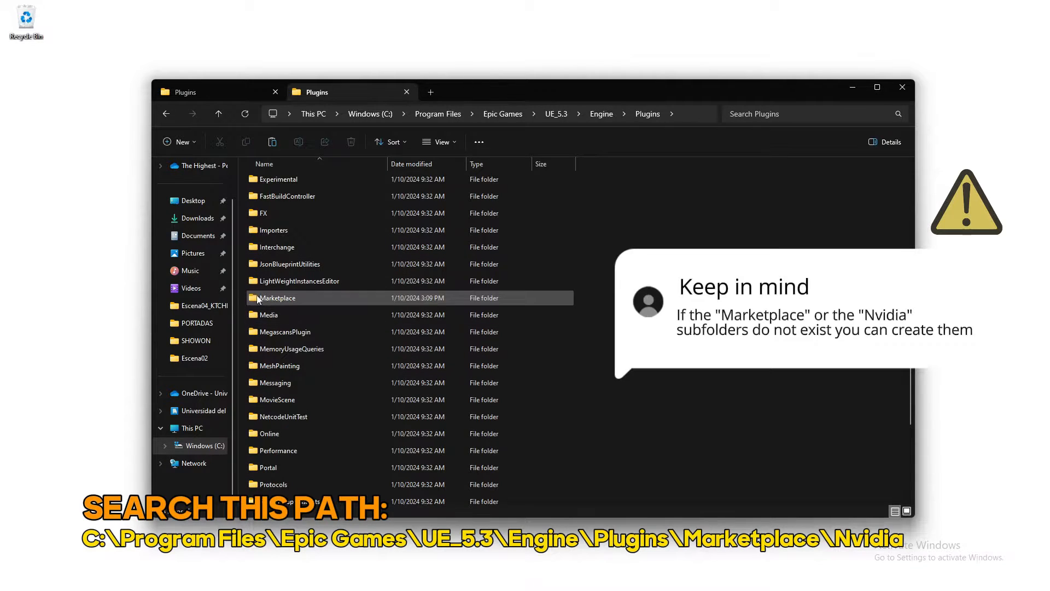
pyautogui.click(408, 300)
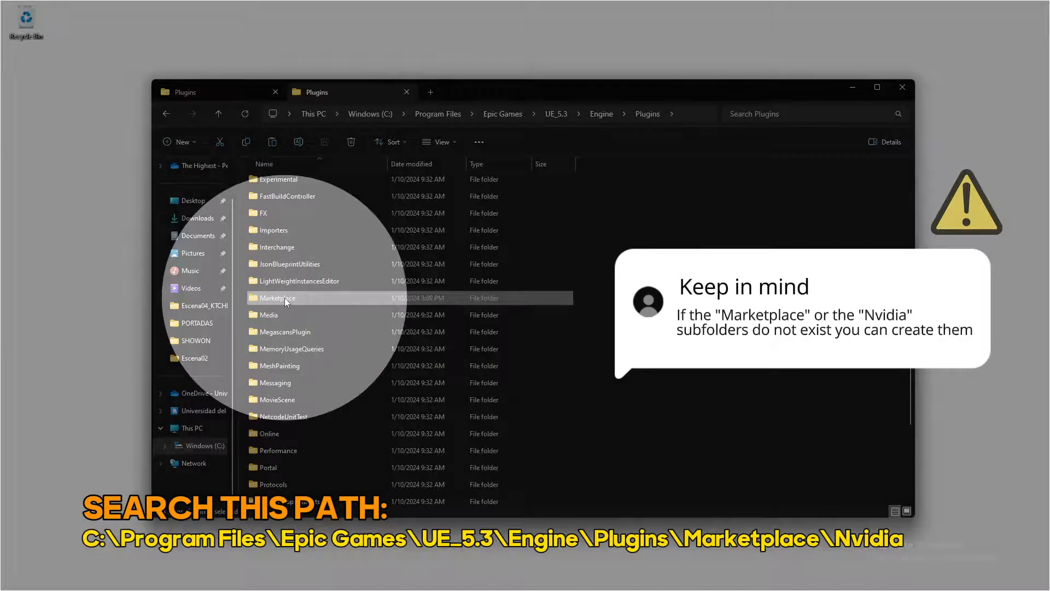
pyautogui.doubleClick(285, 299)
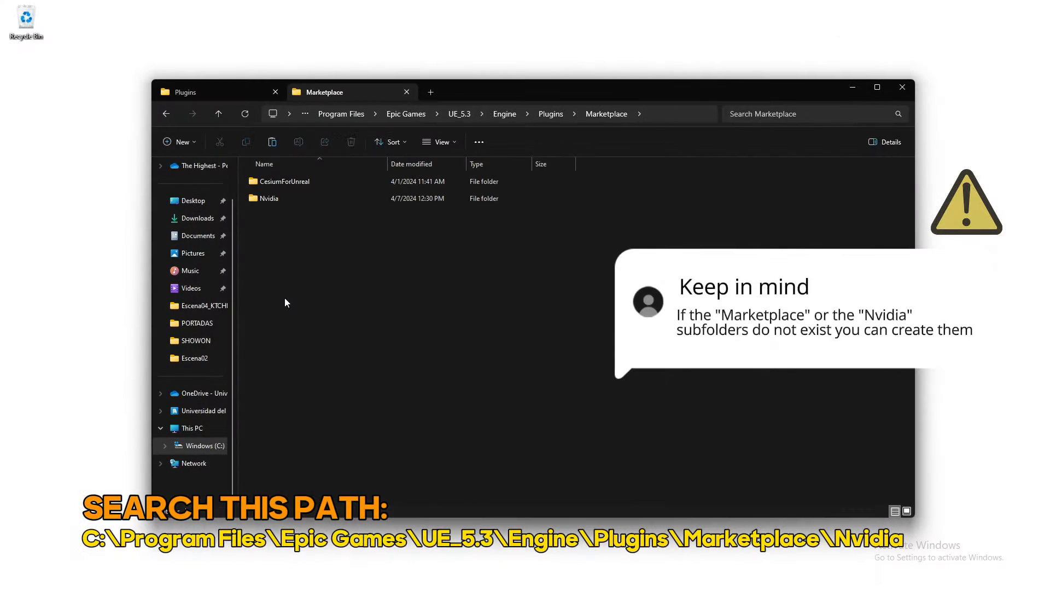
pyautogui.click(275, 198)
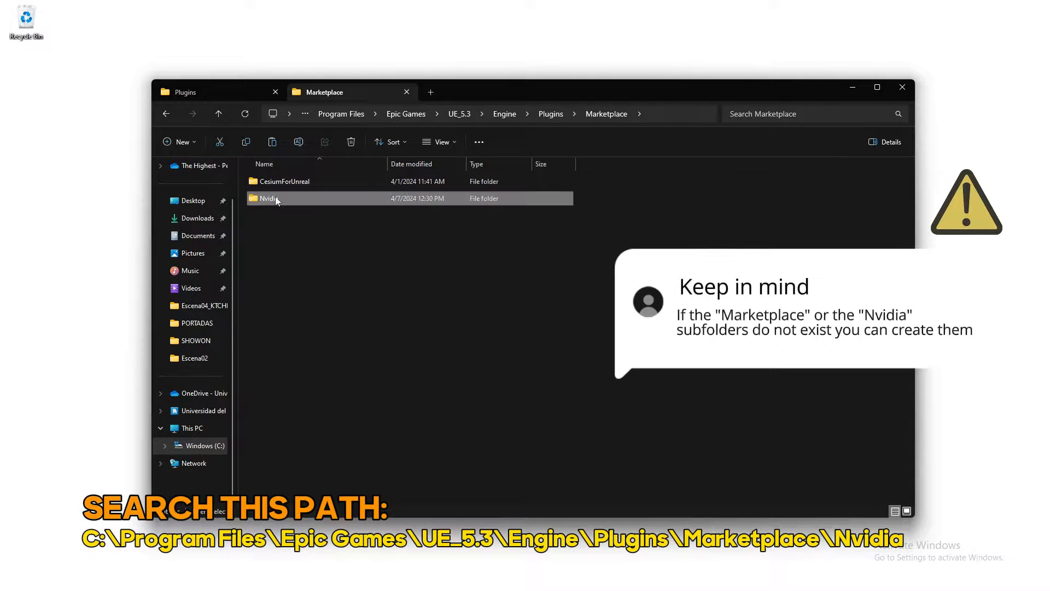
pyautogui.doubleClick(290, 198)
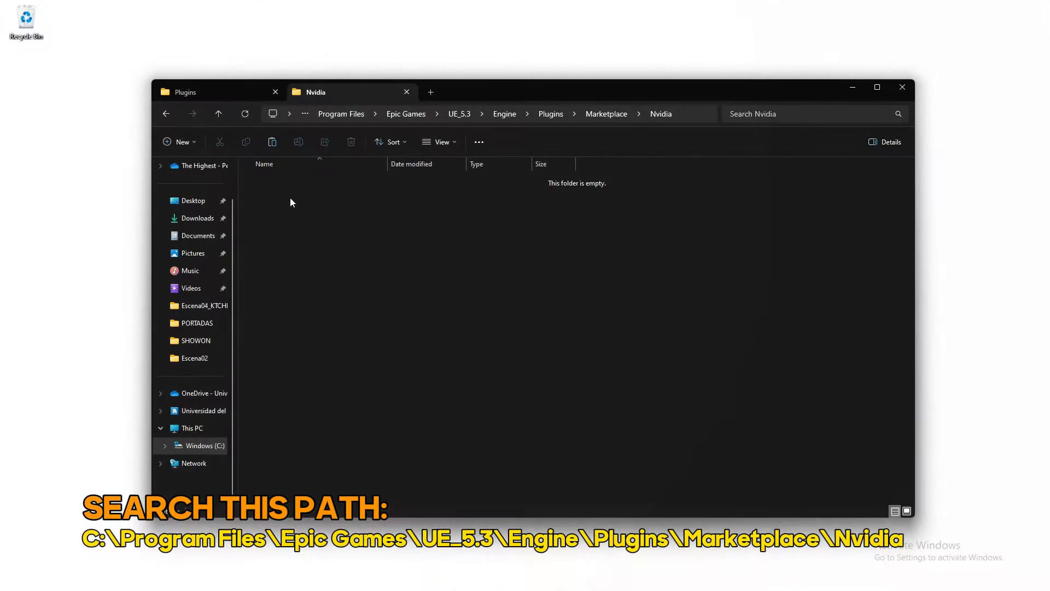
# Paste the five copied plugin folders into the Nvidia subfolder
pyautogui.rightClick(313, 218)
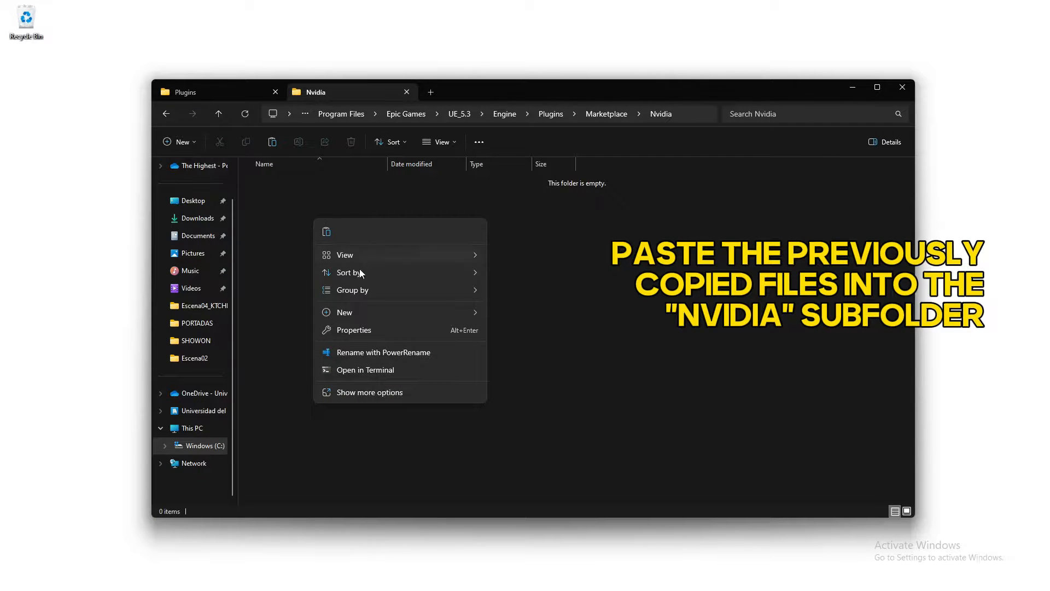
pyautogui.click(356, 392)
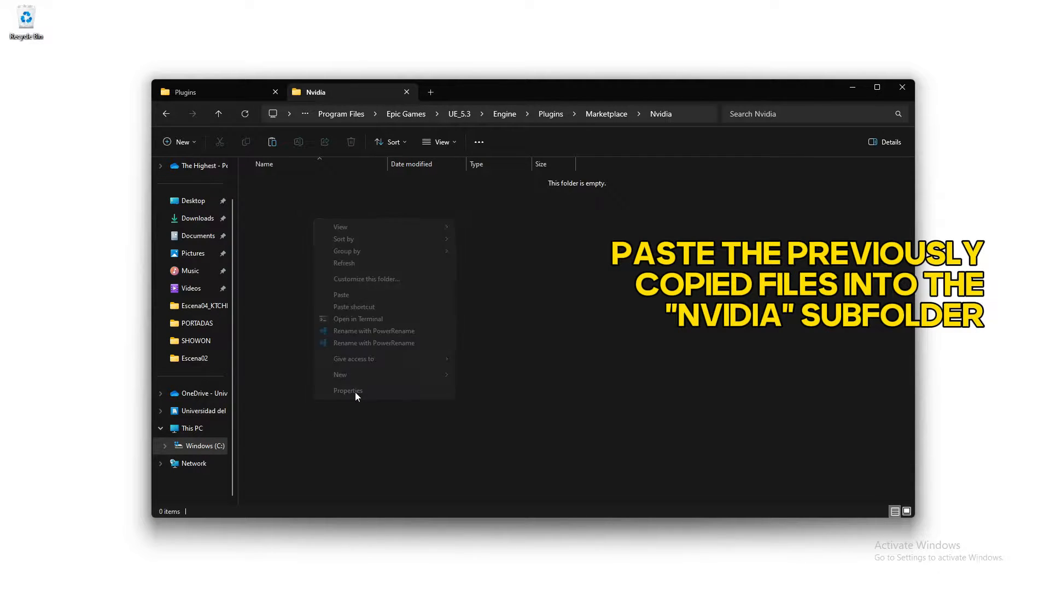
pyautogui.click(366, 298)
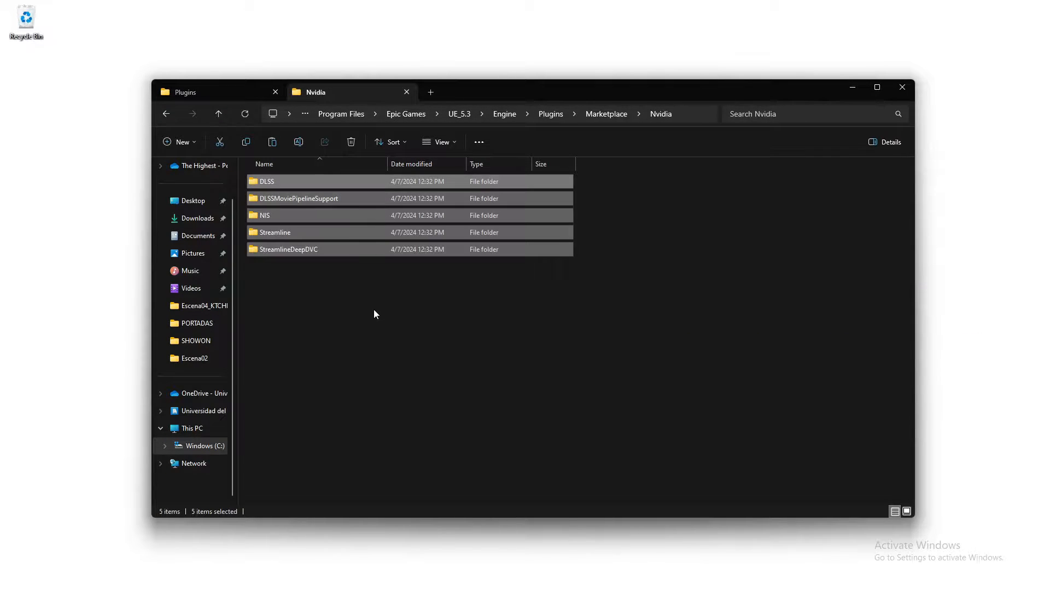
pyautogui.click(374, 311)
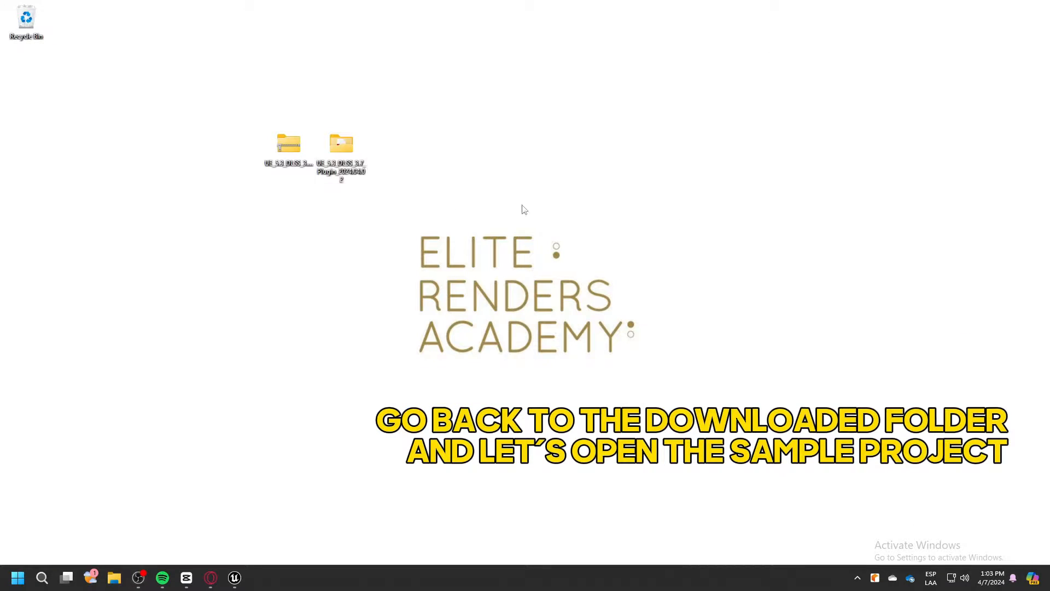
# Open the DLSS3Test project from the downloaded plugin's Samples\DLSS3Test folder with Unreal Engine version 5.3
pyautogui.doubleClick(353, 153)
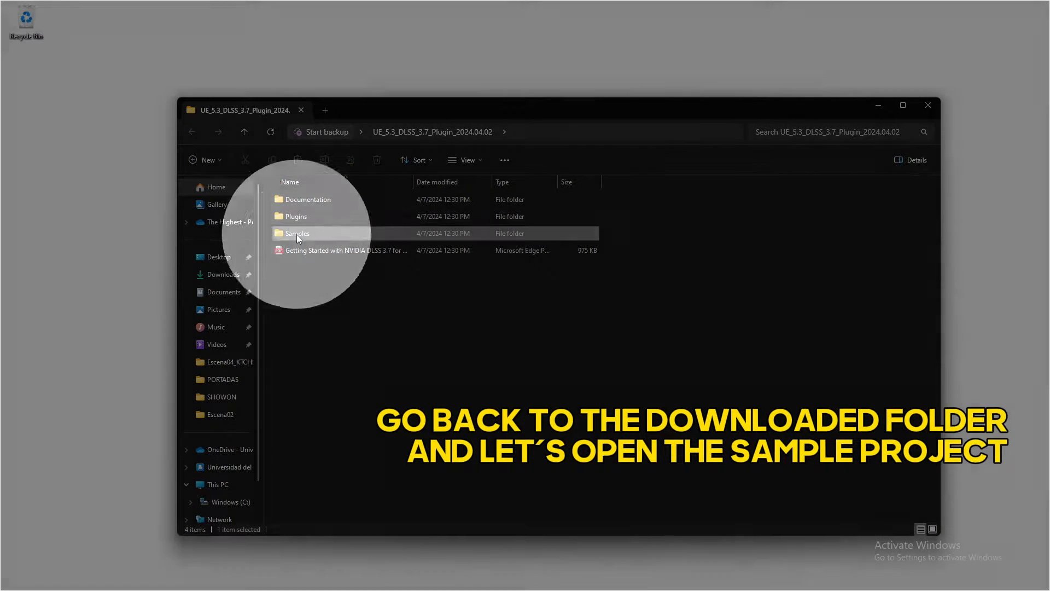
pyautogui.doubleClick(296, 233)
pyautogui.doubleClick(307, 201)
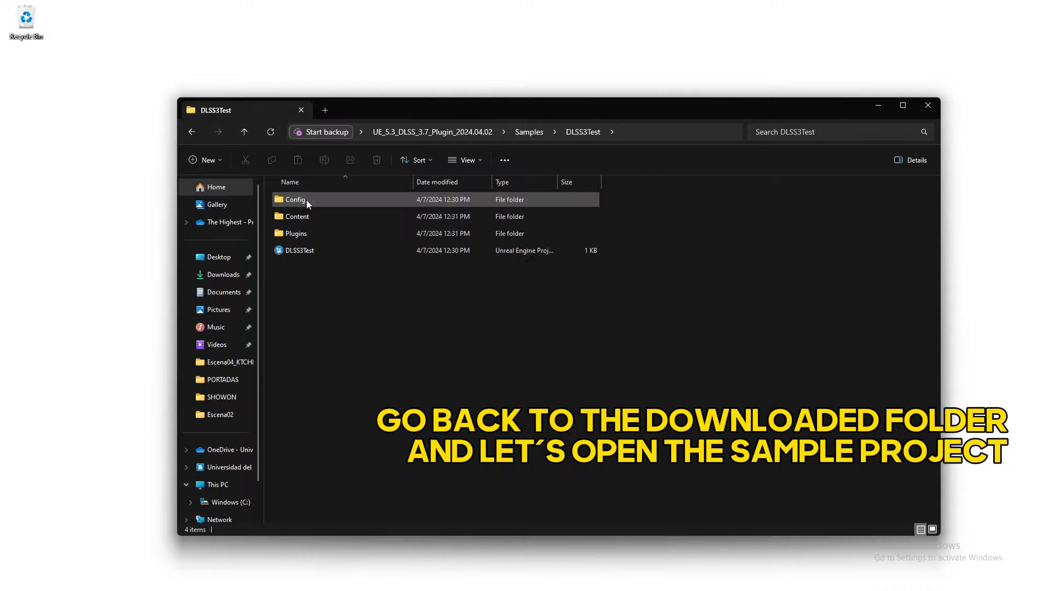
pyautogui.doubleClick(309, 247)
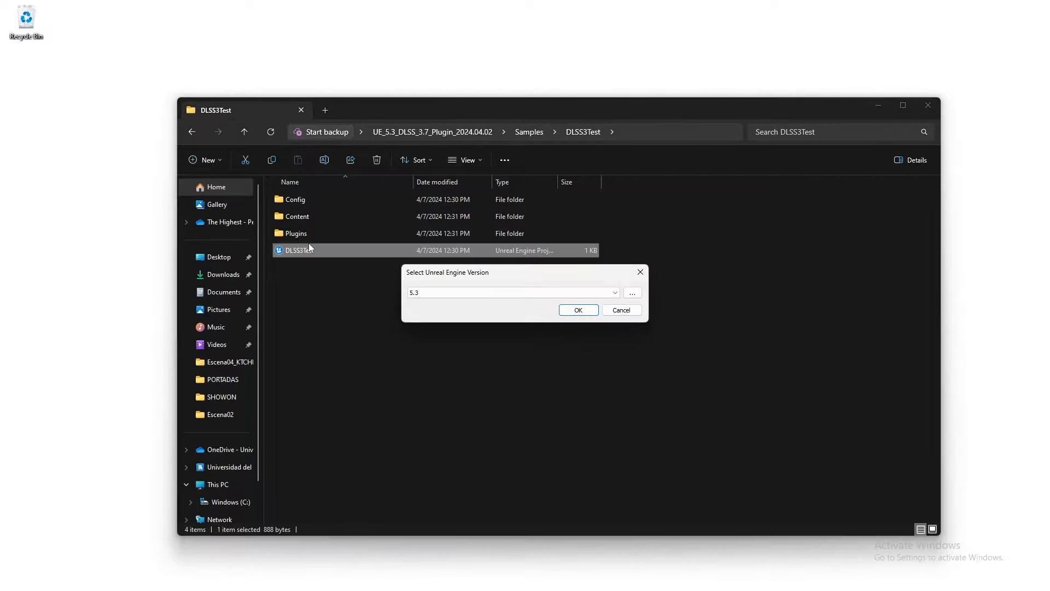
pyautogui.click(570, 310)
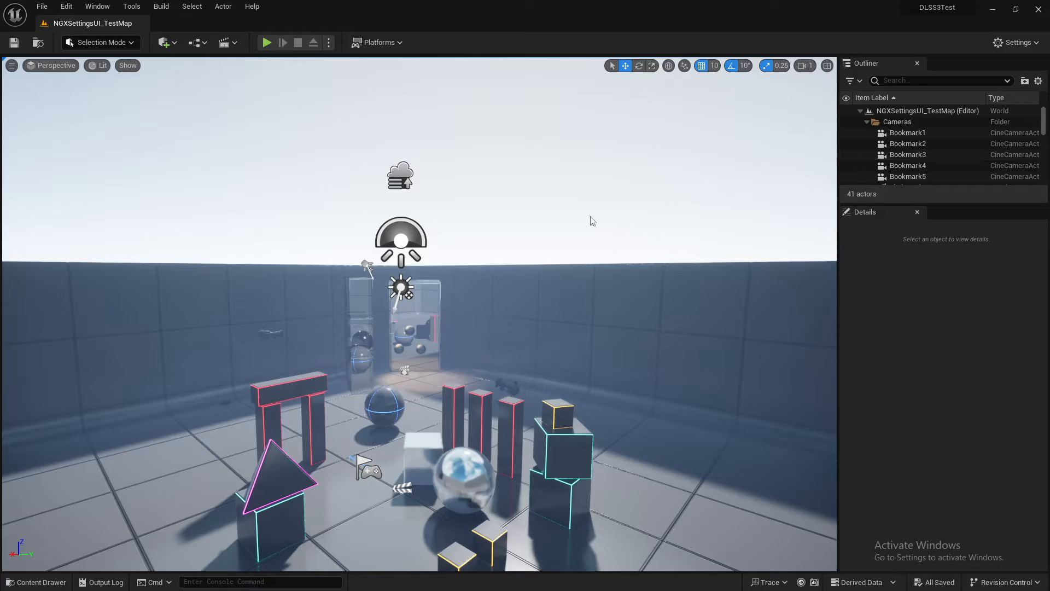
# Run the NGXSettingsUI_TestMap level as a Standalone Game
pyautogui.moveTo(514, 230); pyautogui.dragTo(514, 230, button='right')
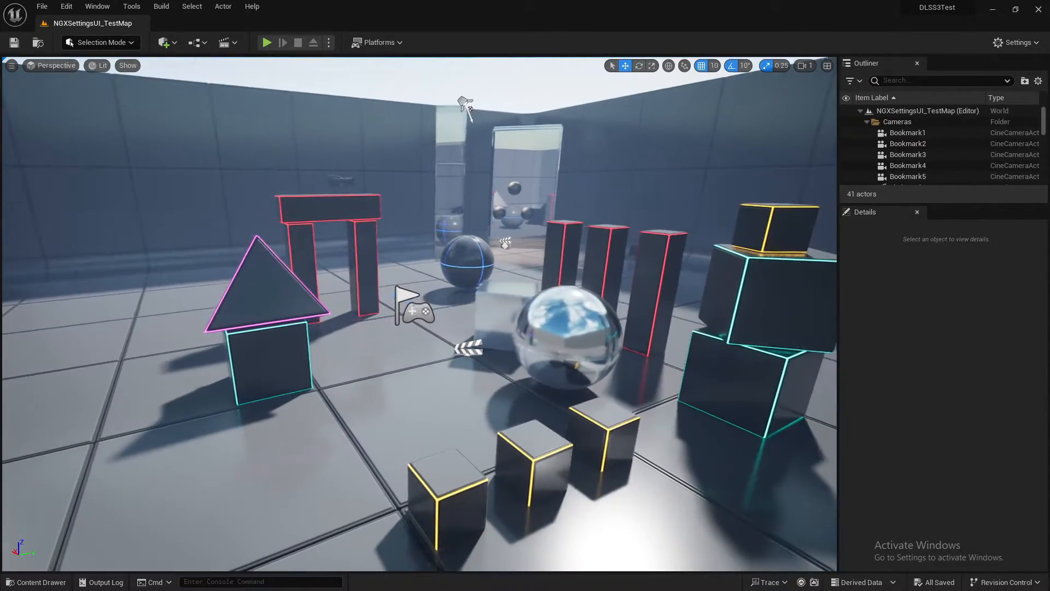
pyautogui.click(332, 41)
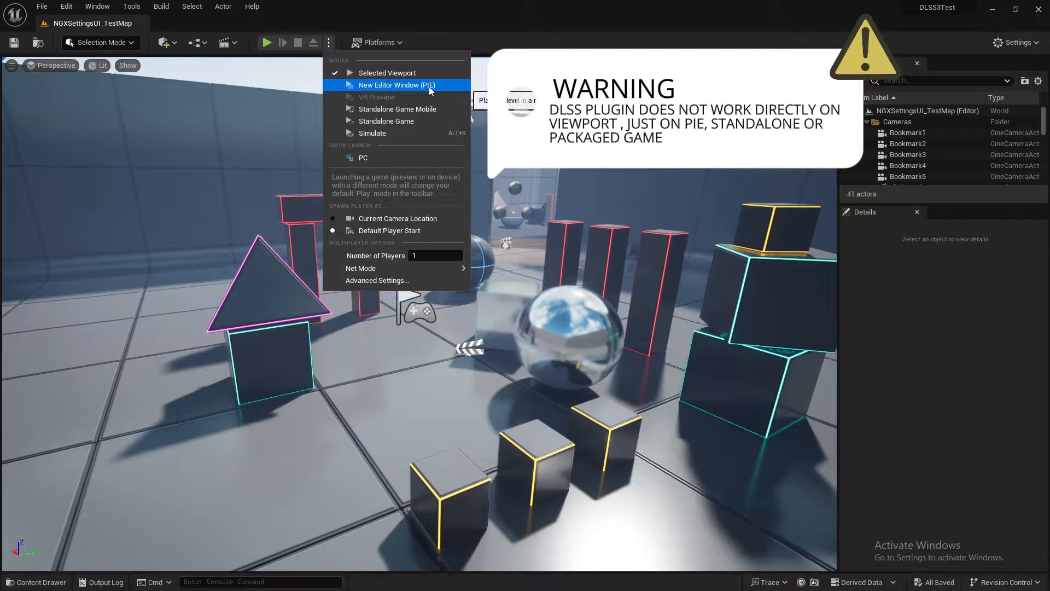
pyautogui.click(409, 121)
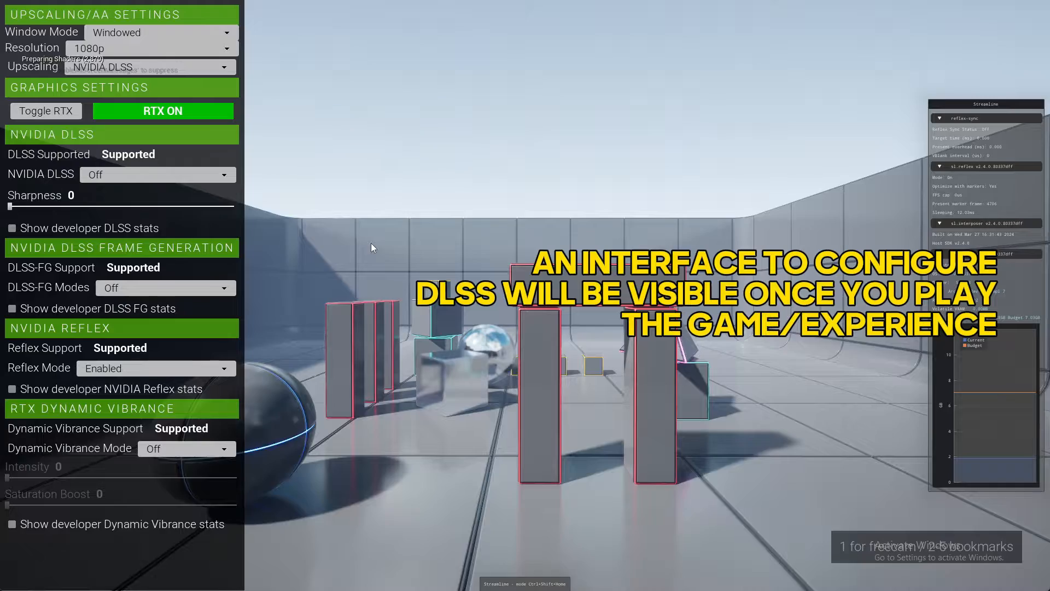
# Set the running sample's window mode to Fullscreen in the upscaling settings
pyautogui.moveTo(371, 243); pyautogui.dragTo(307, 255)
pyautogui.press('d')
pyautogui.press('a')
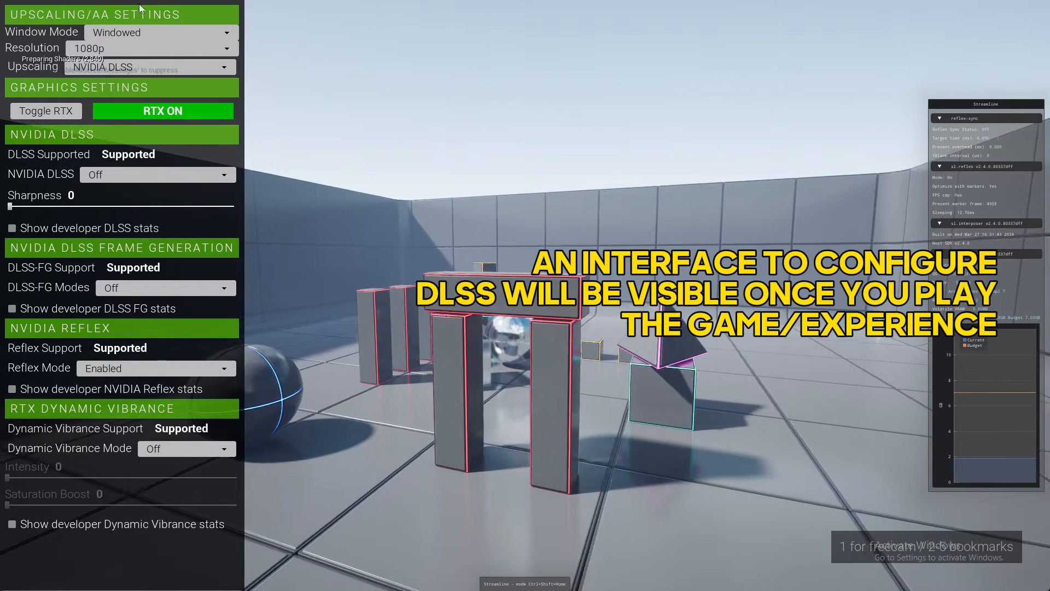
pyautogui.click(140, 34)
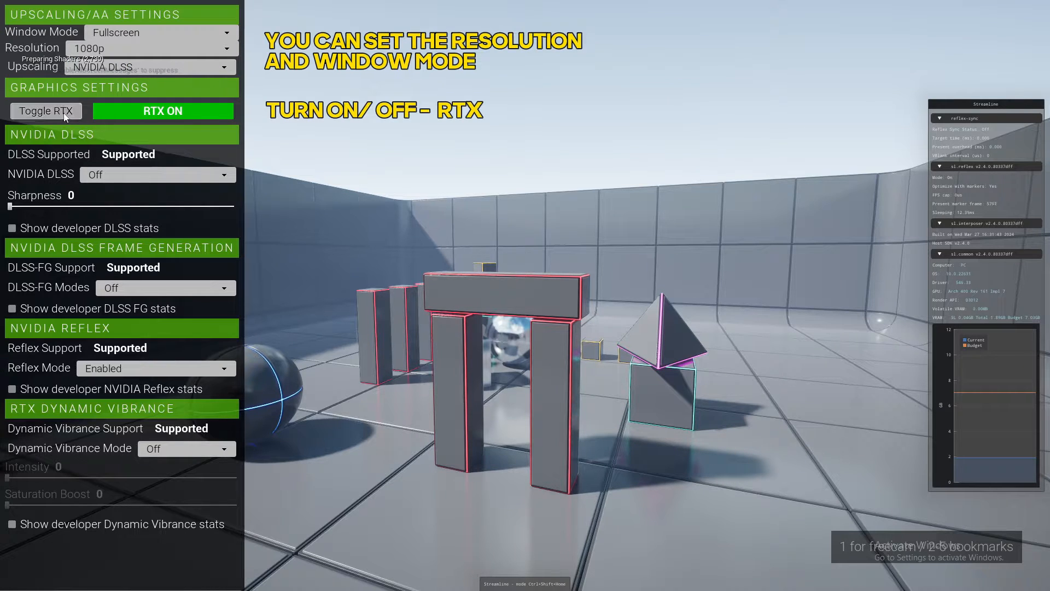
# Toggle RTX off and back on, and show the developer DLSS FG stats
pyautogui.click(45, 112)
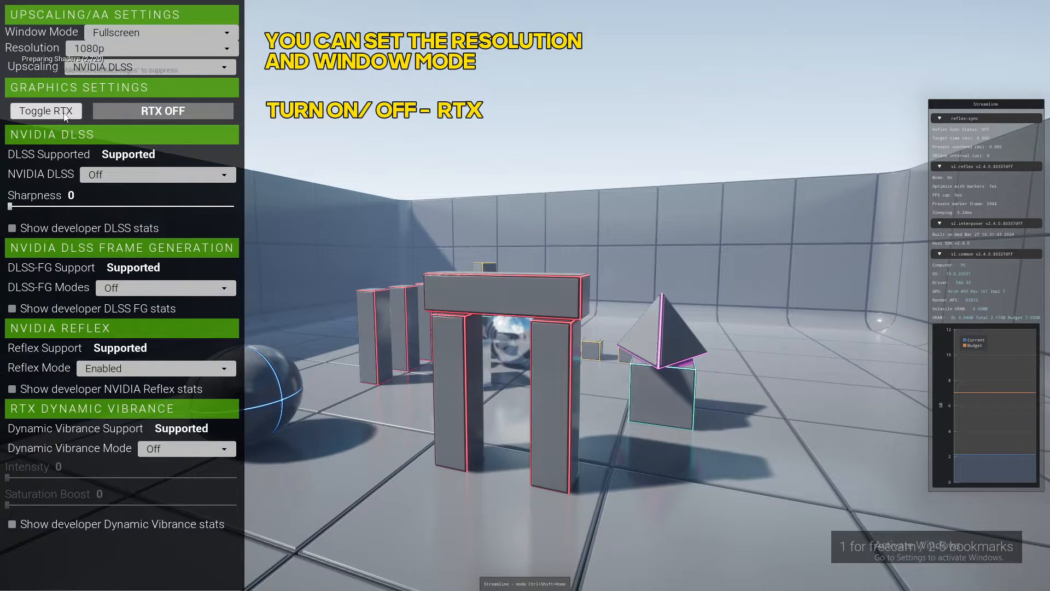
pyautogui.click(63, 113)
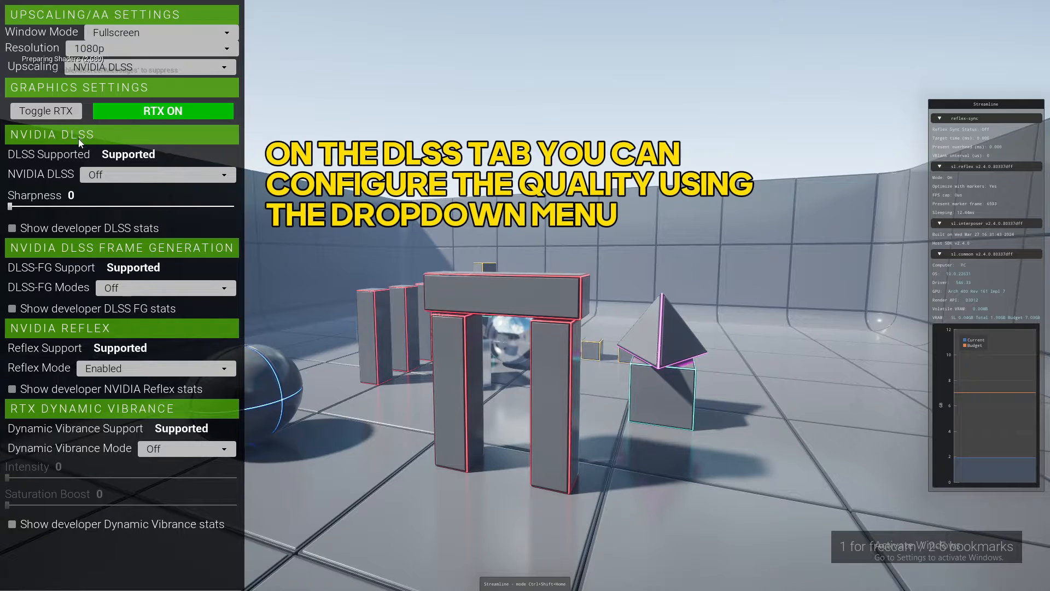
pyautogui.click(12, 309)
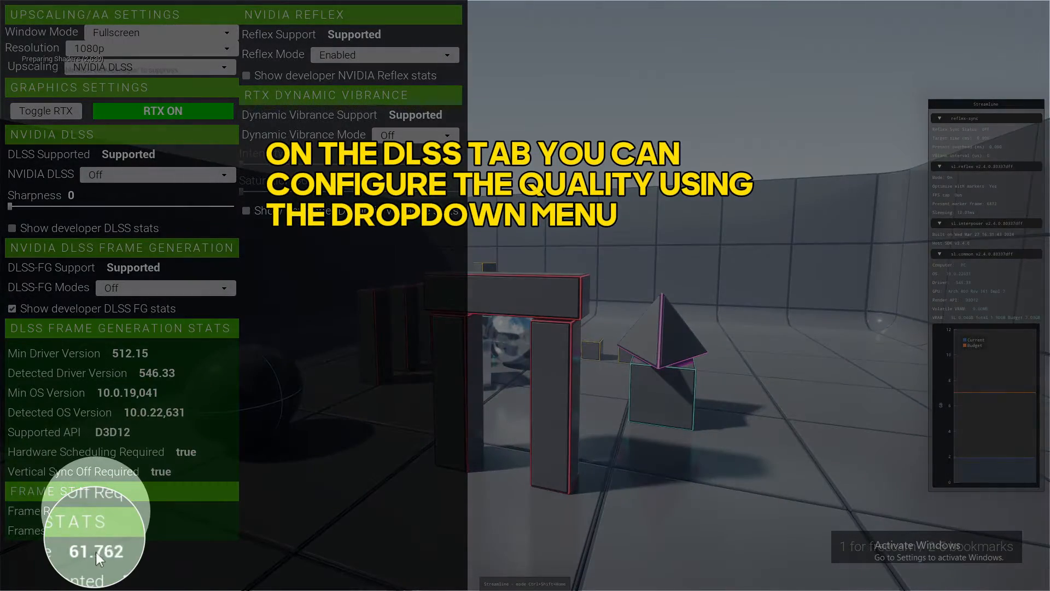
# Set the NVIDIA DLSS mode to Quality and move around the scene to check image quality and frame rate
pyautogui.click(113, 175)
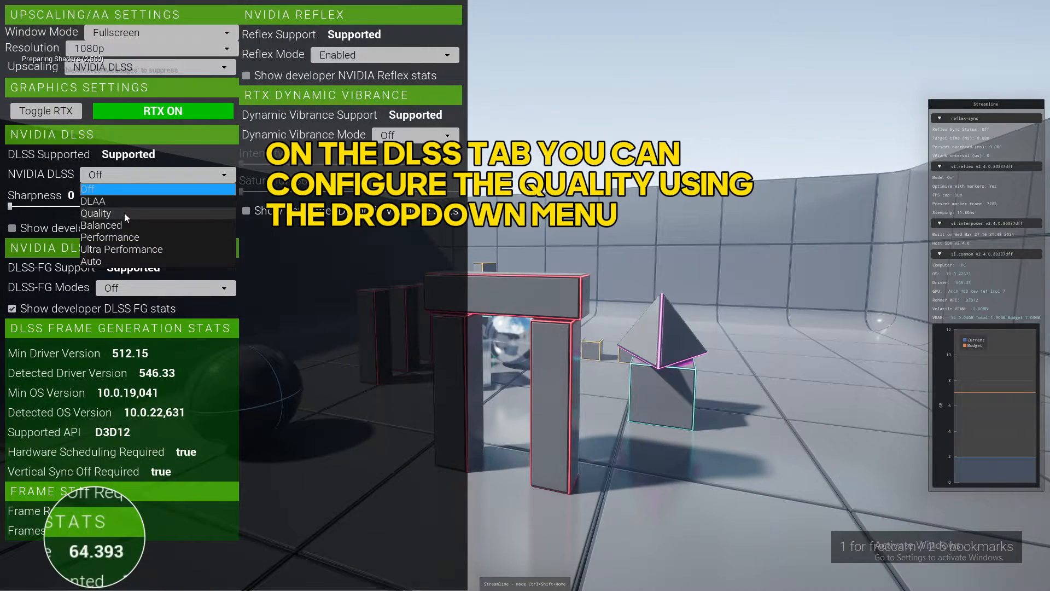
pyautogui.click(124, 213)
pyautogui.press('a')
pyautogui.press('d')
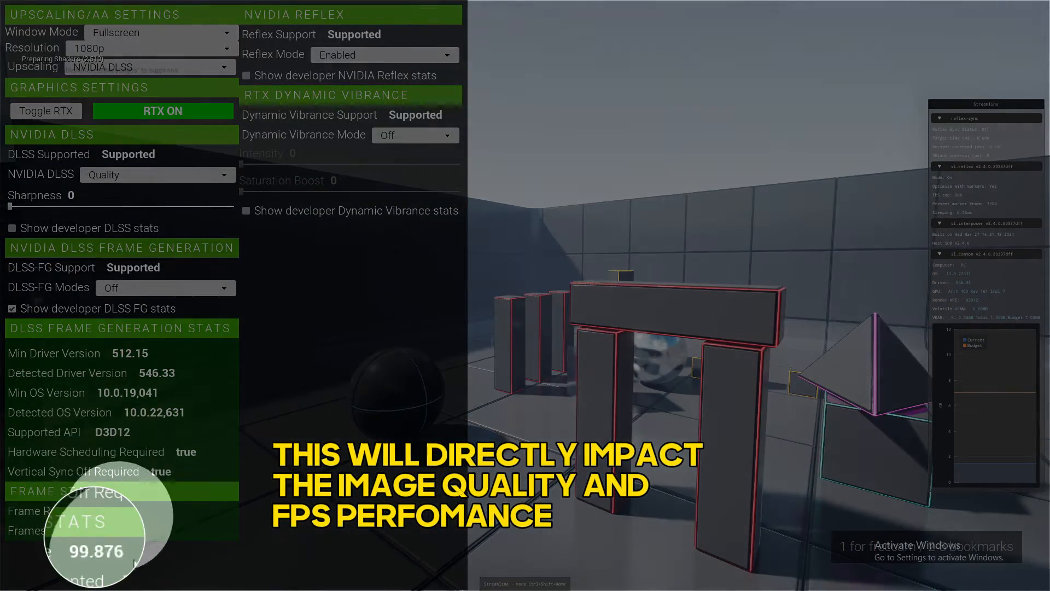
pyautogui.press('w')
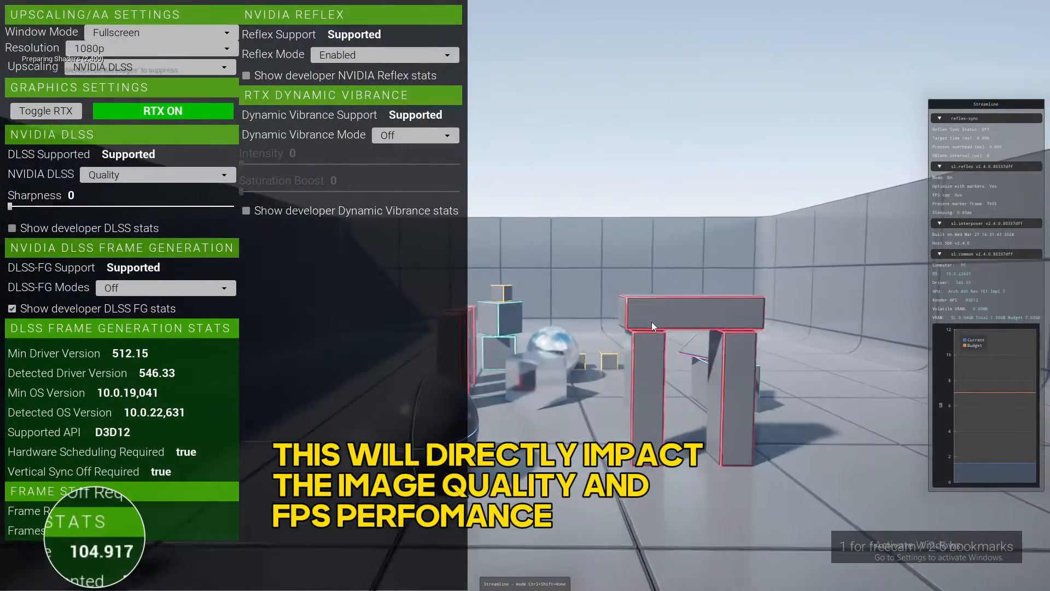
pyautogui.press('s')
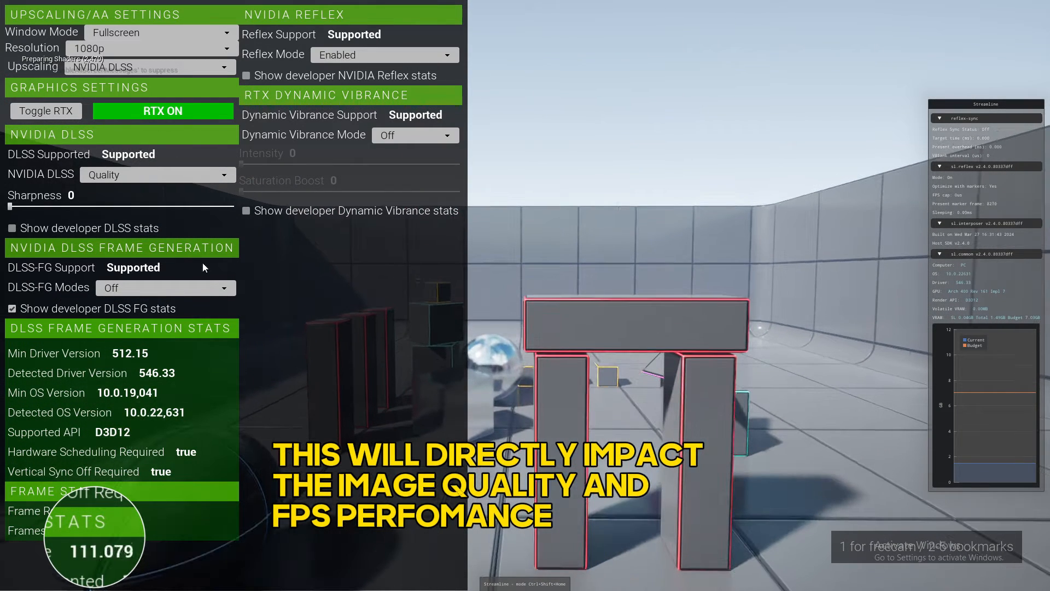
# Try the Balanced and DLAA modes for NVIDIA DLSS, viewing the arch from another position to compare them
pyautogui.click(165, 175)
pyautogui.click(146, 223)
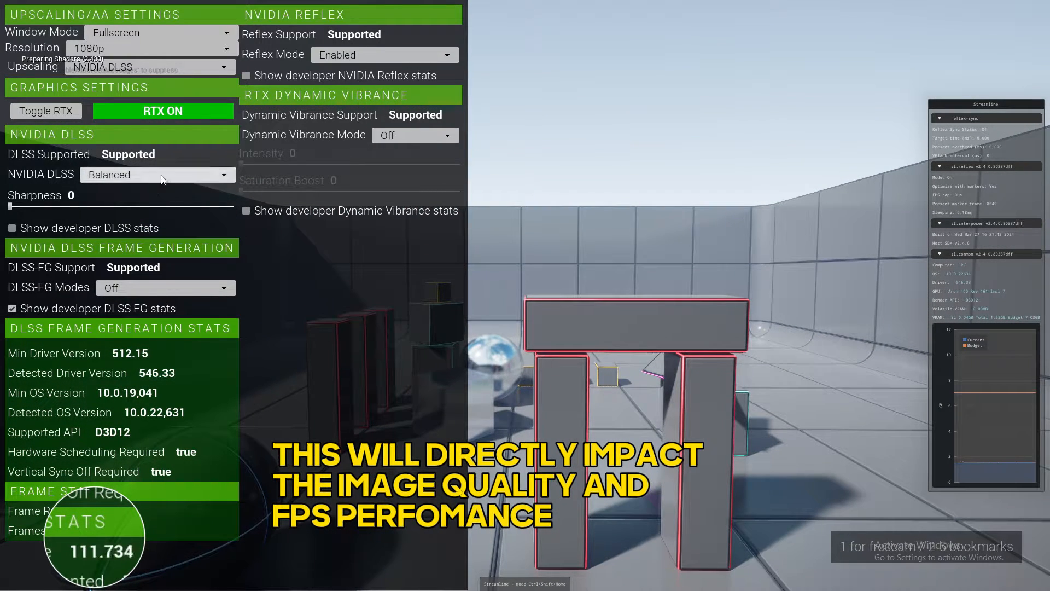
pyautogui.click(145, 175)
pyautogui.click(117, 200)
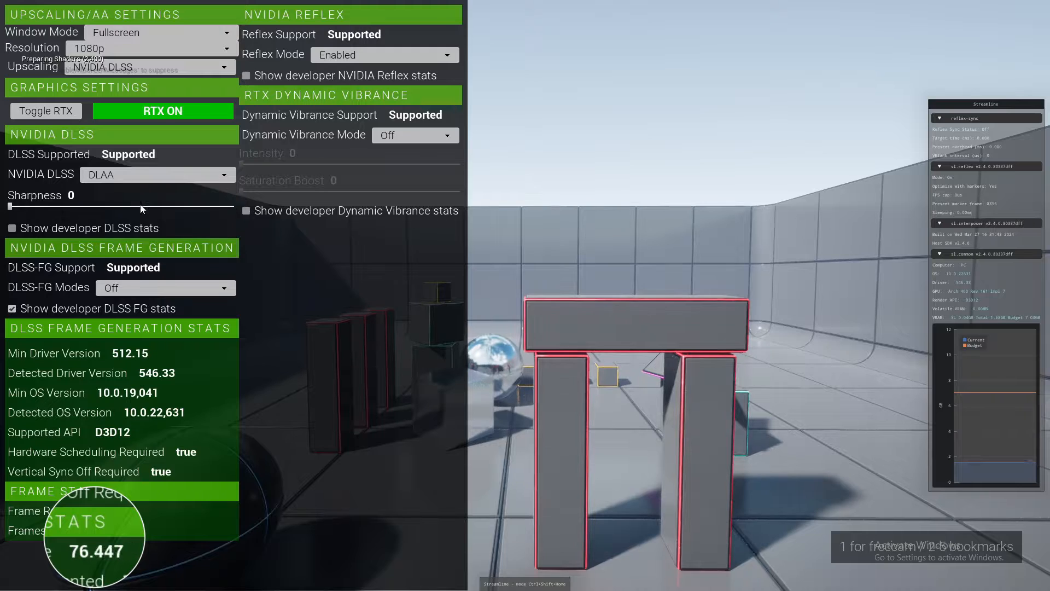
pyautogui.press('s')
pyautogui.press('w')
pyautogui.press('e')
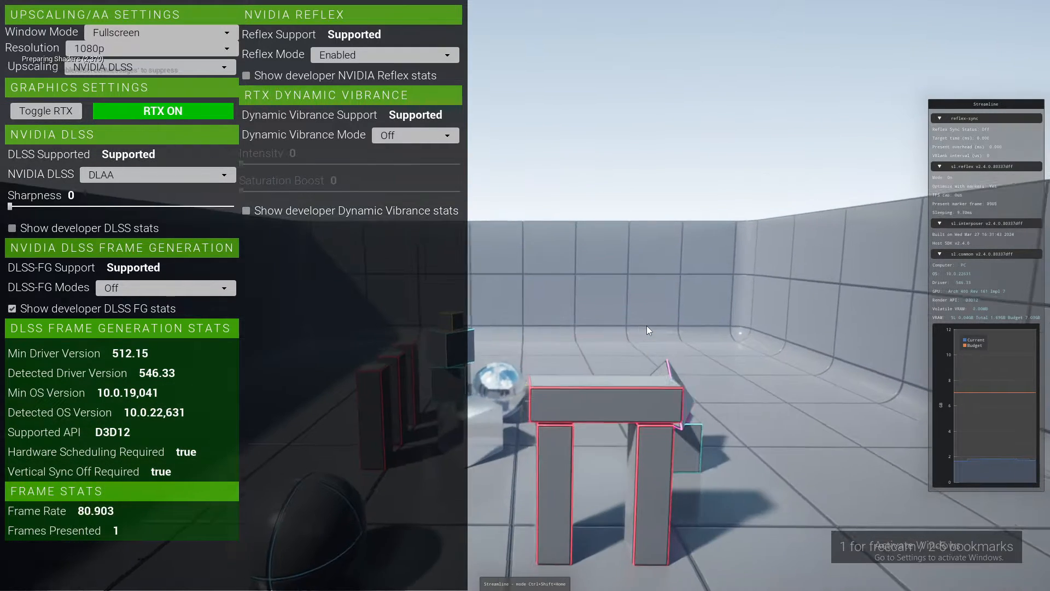
pyautogui.moveTo(647, 326); pyautogui.dragTo(614, 346)
# Set the NVIDIA DLSS mode to Quality with Sharpness 0.2, checking the sharpened arch edges up close
pyautogui.click(132, 178)
pyautogui.click(104, 214)
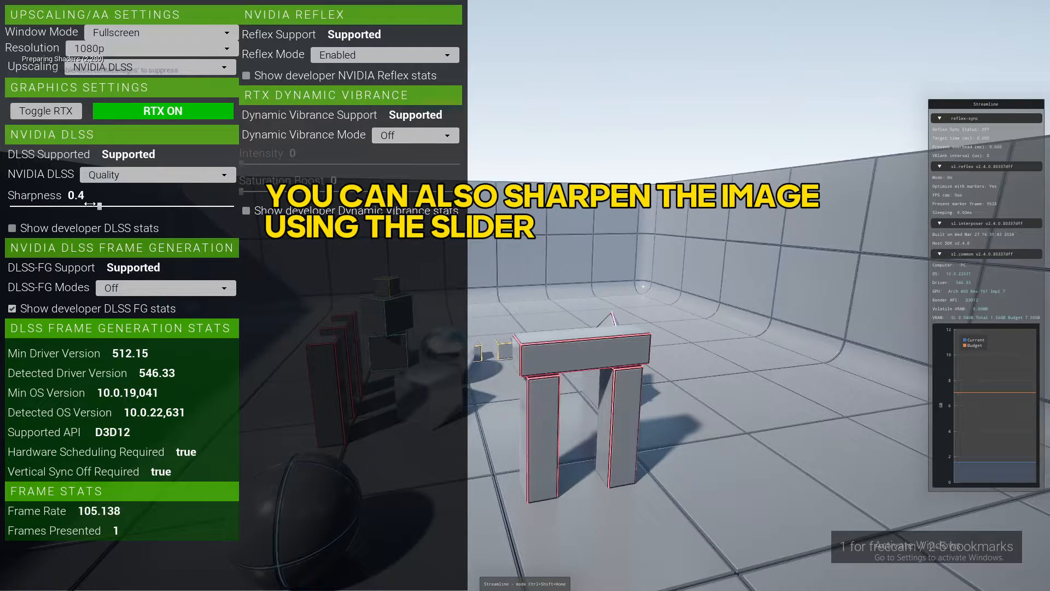
pyautogui.press('w')
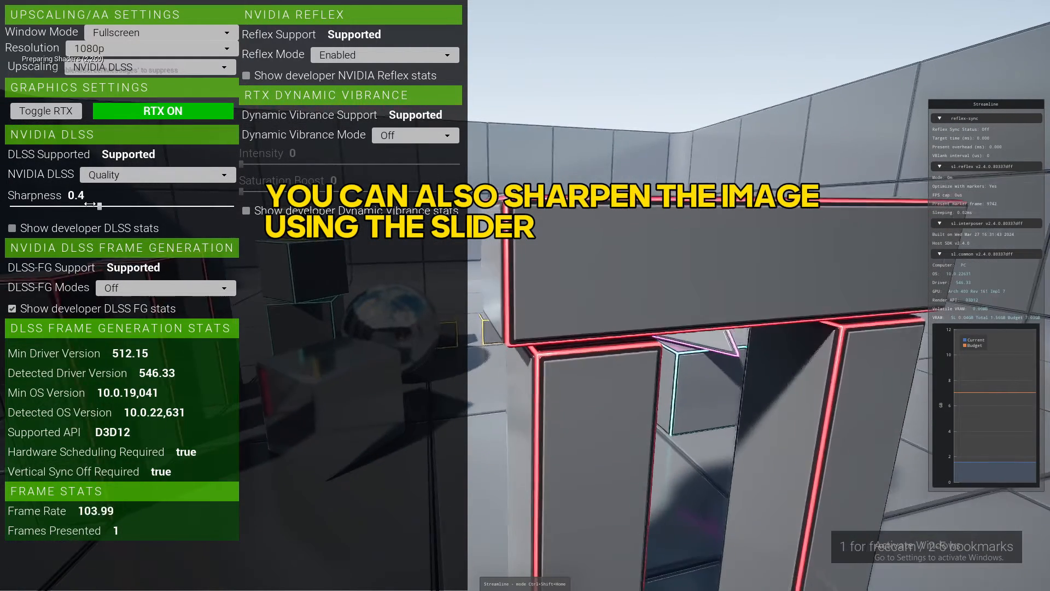
pyautogui.moveTo(91, 204); pyautogui.dragTo(2, 217)
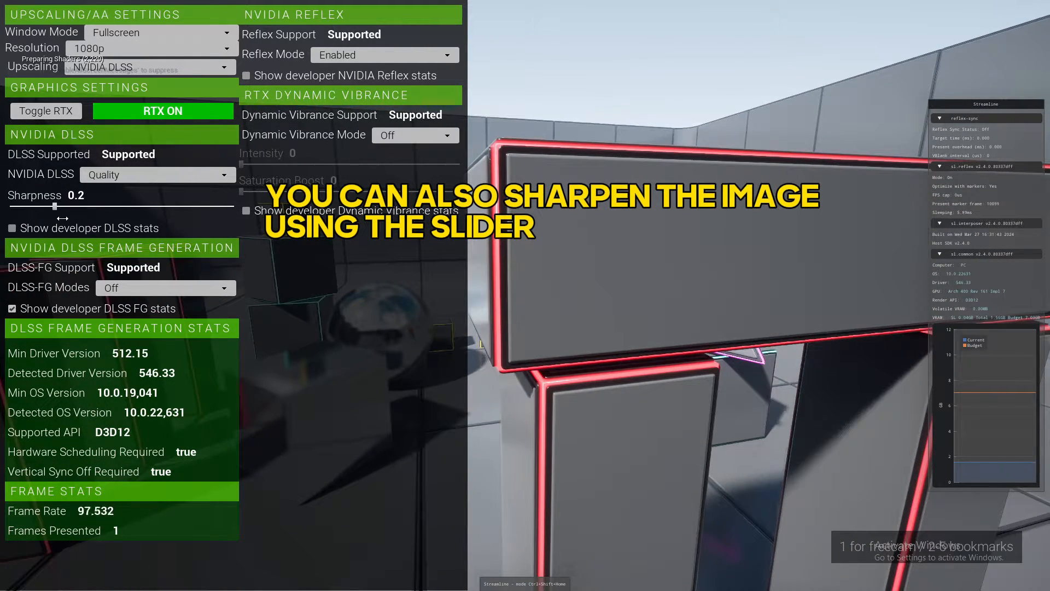
pyautogui.press('d')
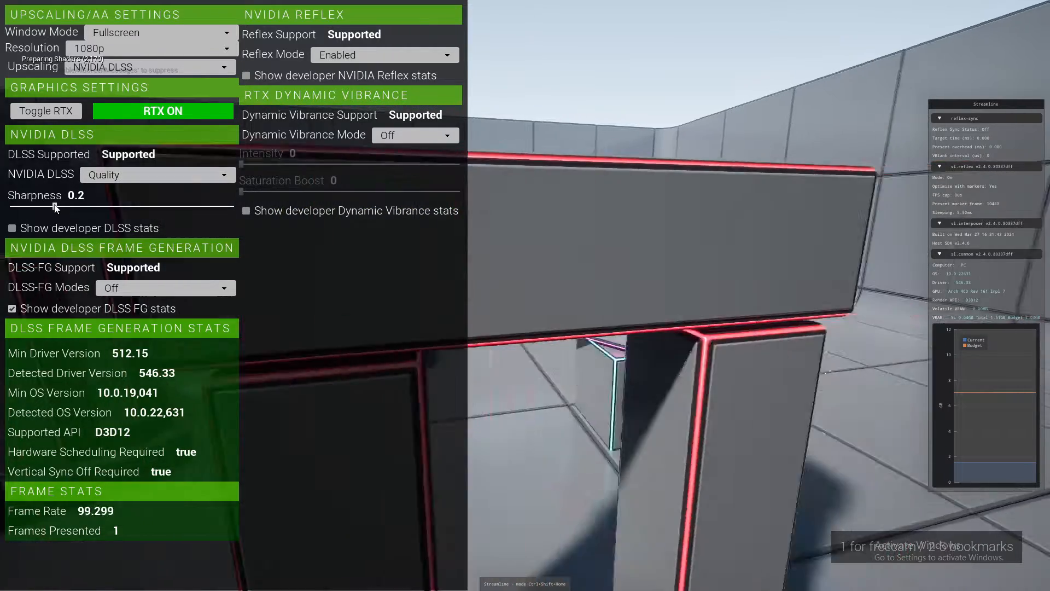
pyautogui.press('a')
pyautogui.press('d')
pyautogui.press('s')
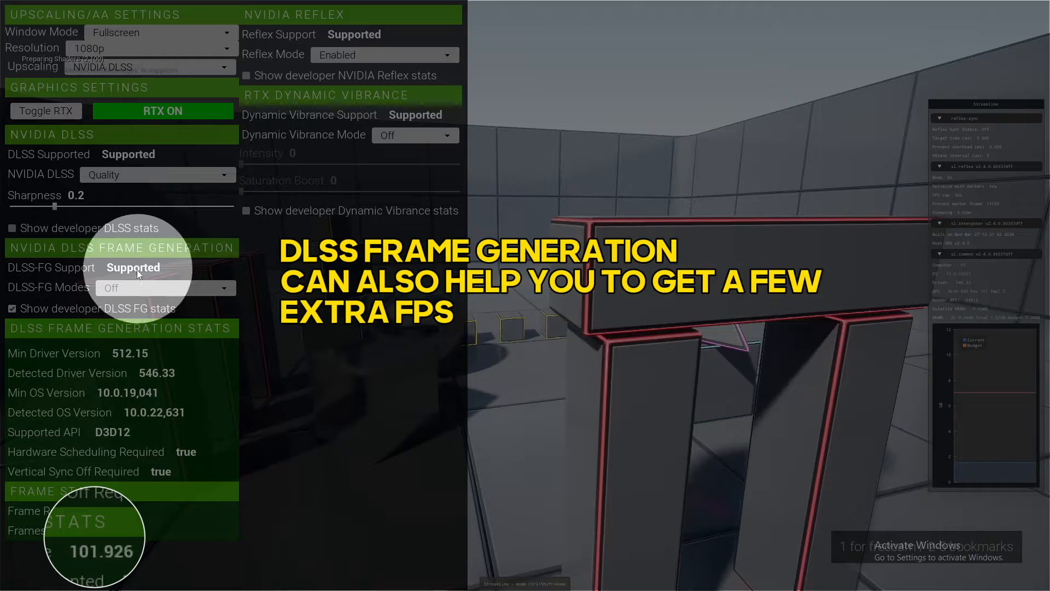
# Set the DLSS Frame Generation mode to On
pyautogui.click(135, 288)
pyautogui.click(126, 313)
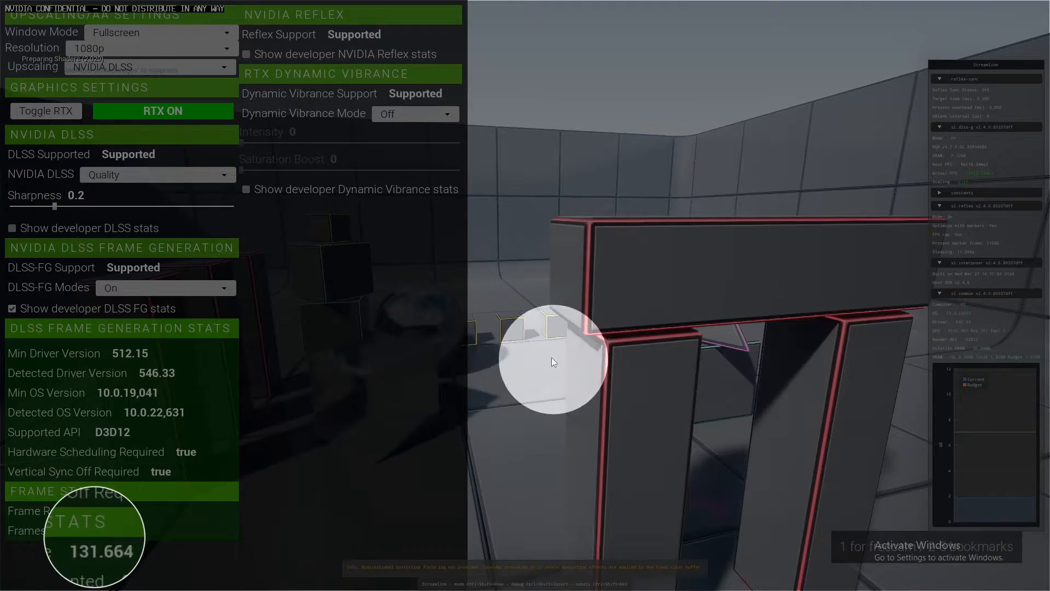
# Move around the arch and sphere to examine motion and frame rate with frame generation active
pyautogui.press('s')
pyautogui.moveTo(551, 358); pyautogui.dragTo(596, 357)
pyautogui.press('d')
pyautogui.press('e')
pyautogui.press('s')
pyautogui.press('q')
pyautogui.press('a')
pyautogui.press('w')
pyautogui.press('s')
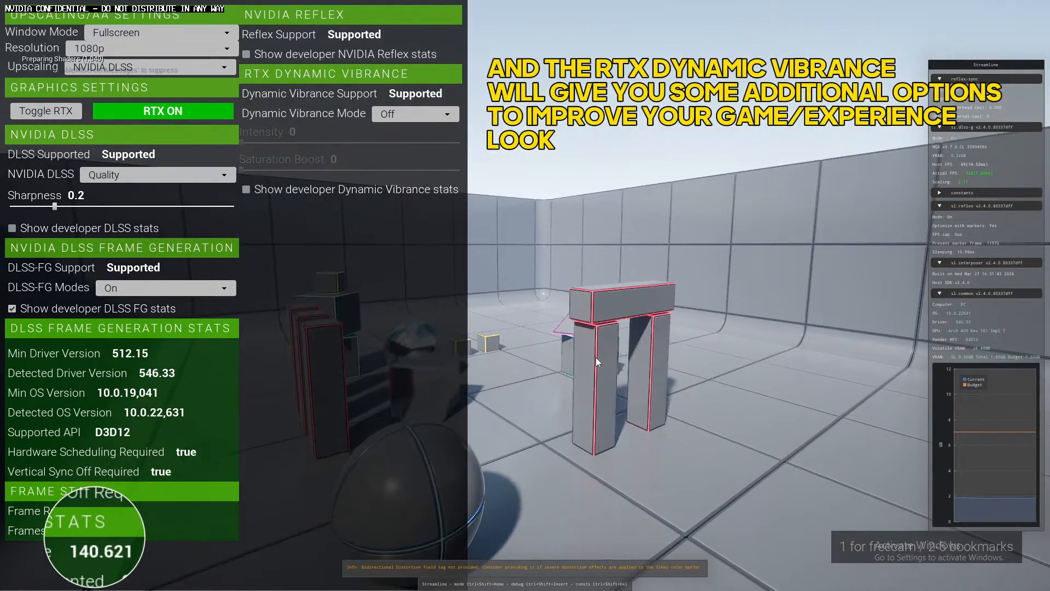
pyautogui.press('e')
pyautogui.press('q')
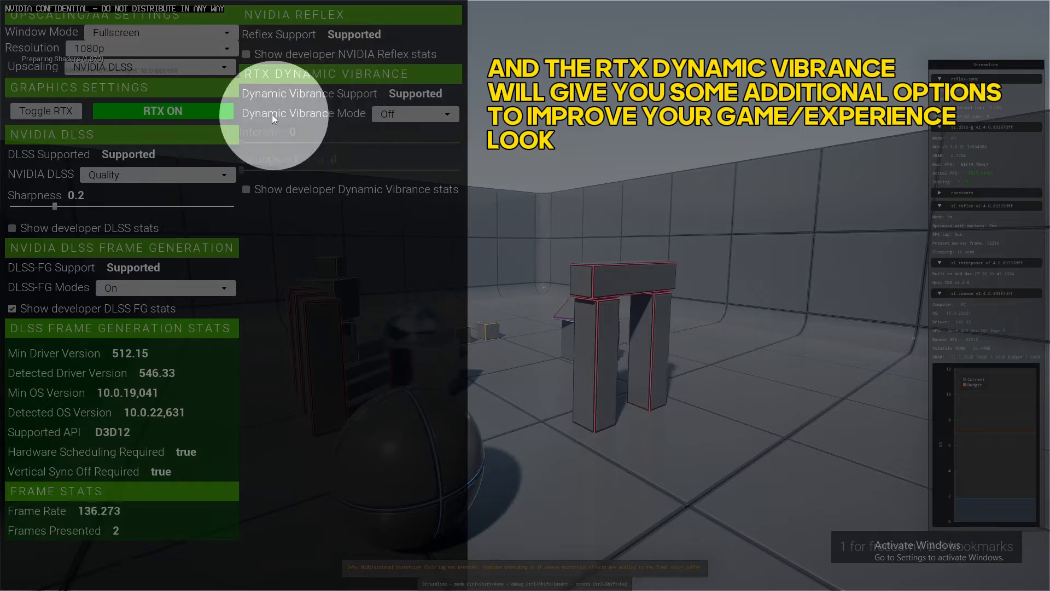
# Turn on RTX Dynamic Vibrance and lower its Intensity
pyautogui.click(392, 113)
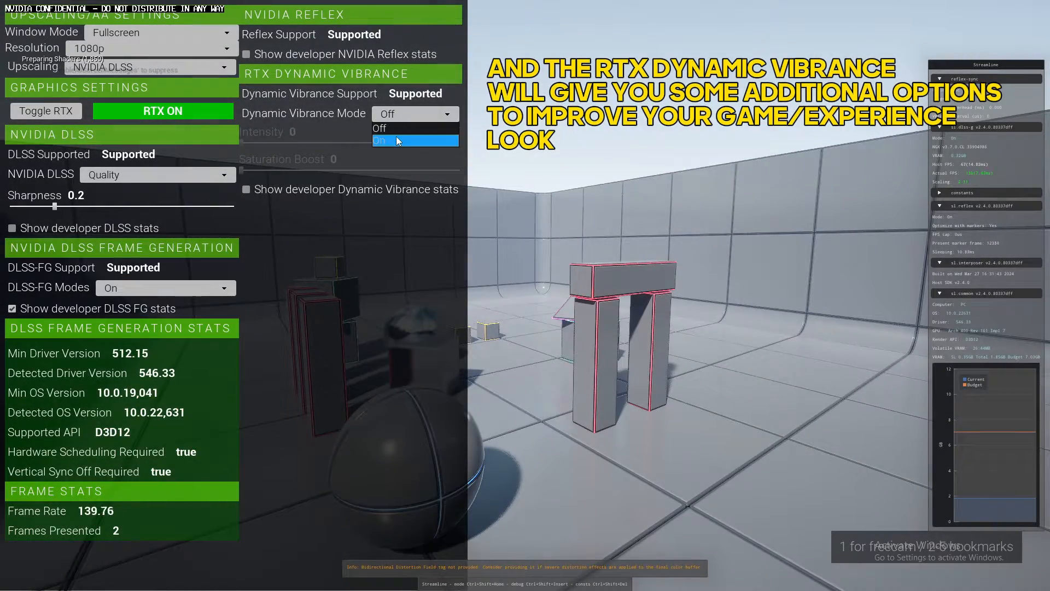
pyautogui.click(396, 136)
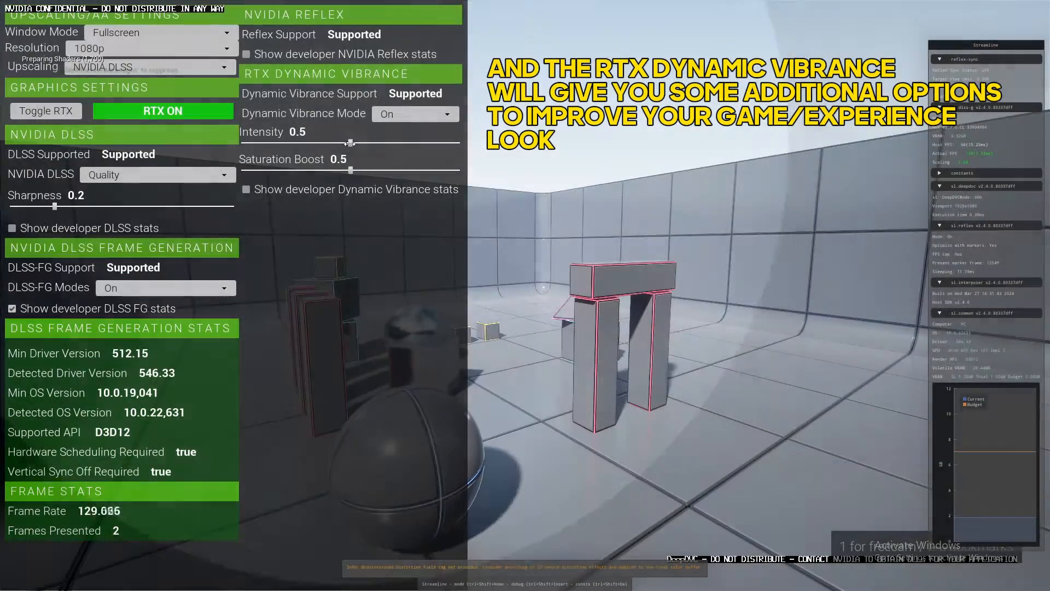
pyautogui.moveTo(351, 143); pyautogui.dragTo(308, 152)
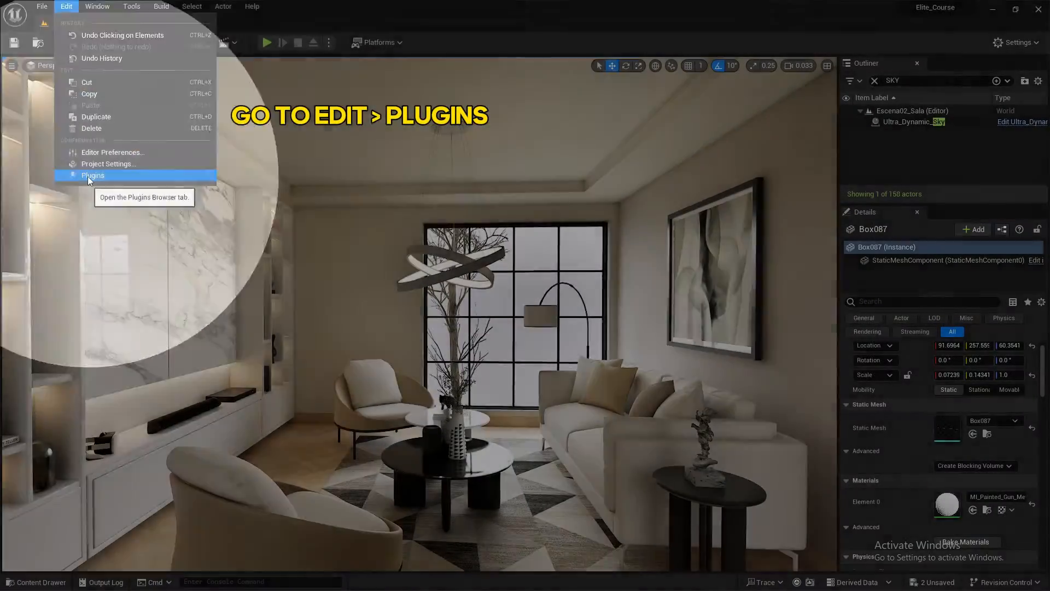
# In the Elite_Course project, search the plugins for NVIDIA and check which NVIDIA plugins are enabled
pyautogui.click(88, 175)
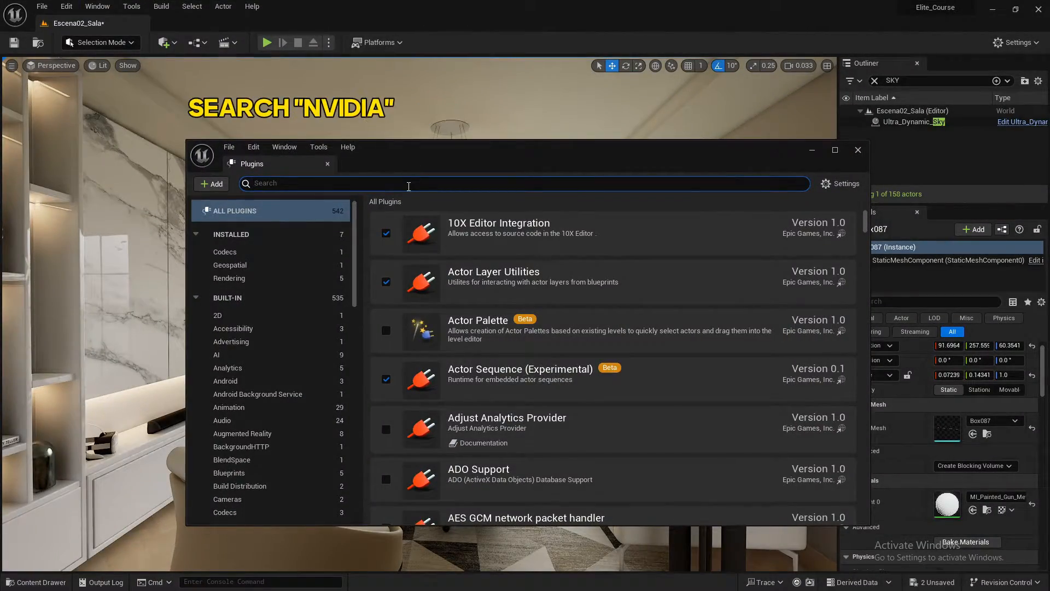
pyautogui.write('N')
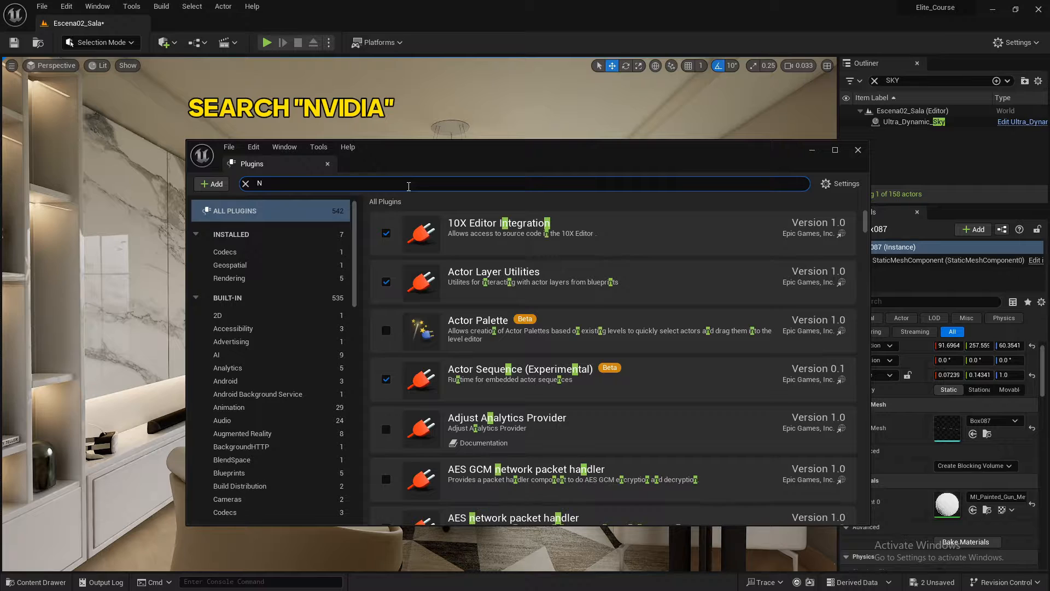
pyautogui.write('VIDIA')
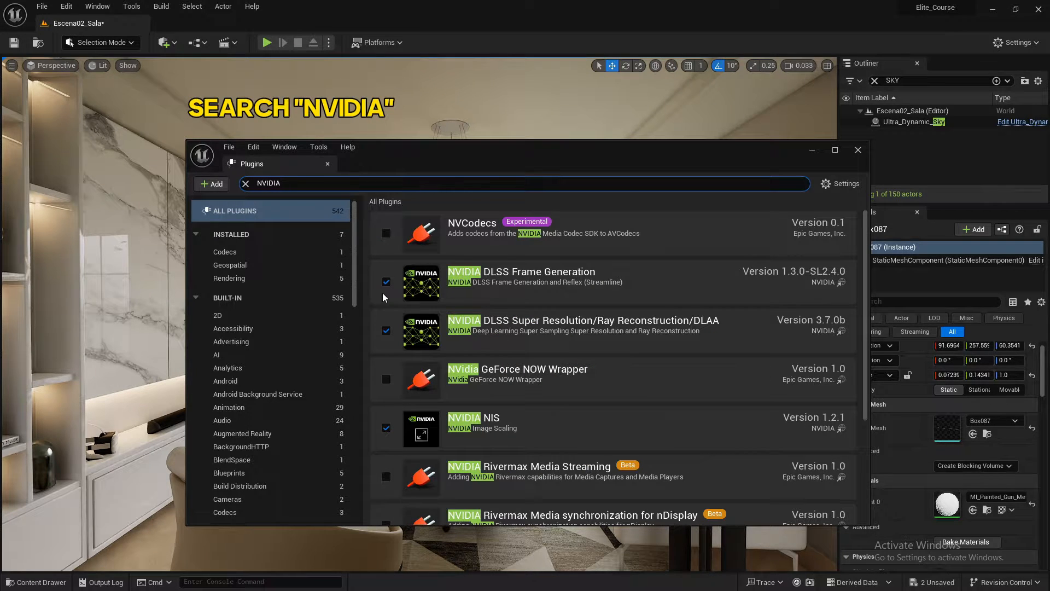
pyautogui.write('f')
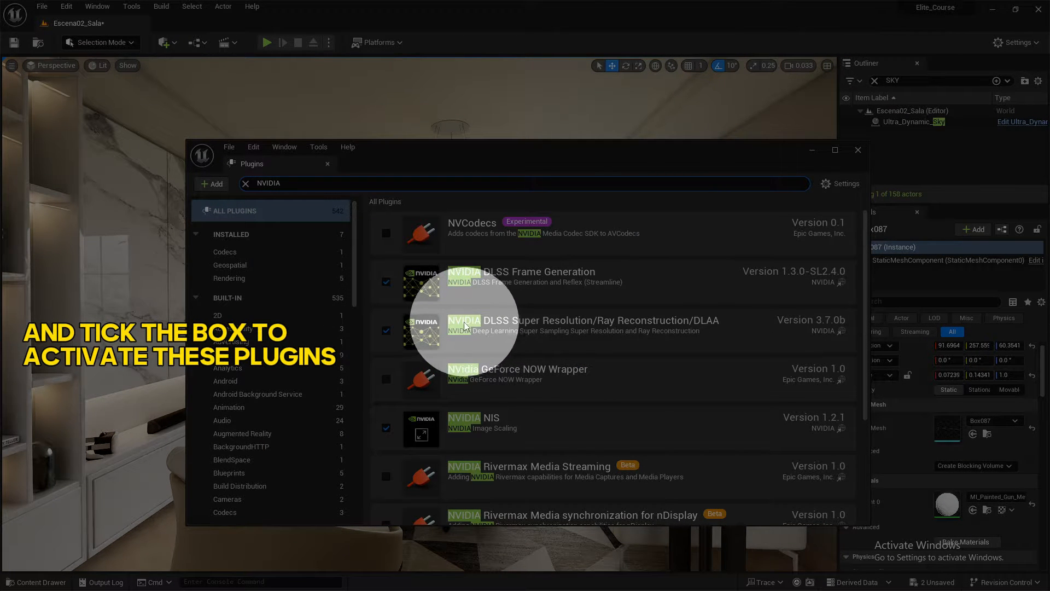
pyautogui.scroll(-2, 393, 335)
pyautogui.scroll(-2, 402, 331)
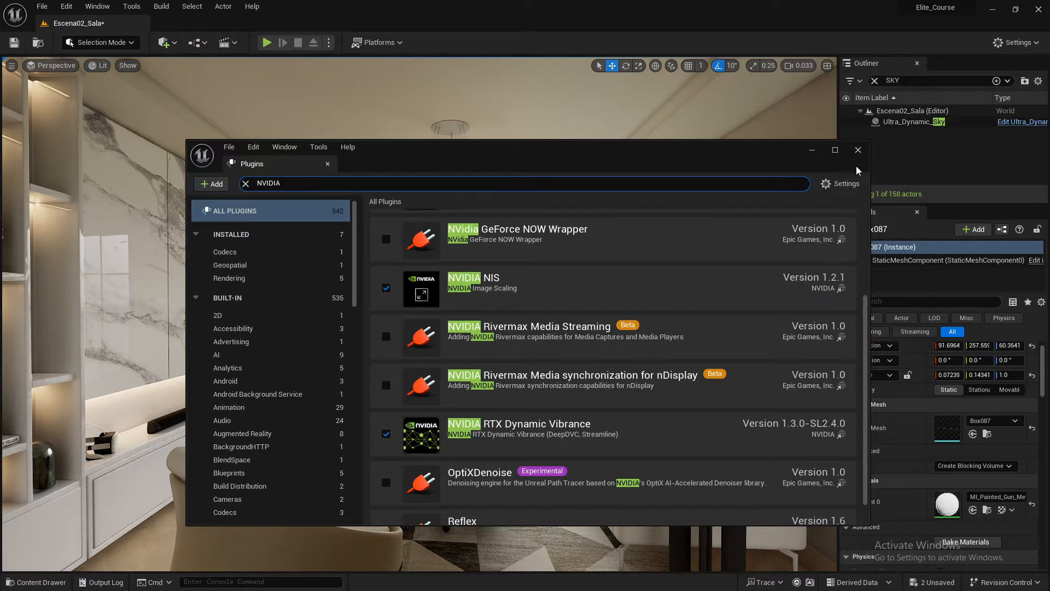
pyautogui.click(858, 151)
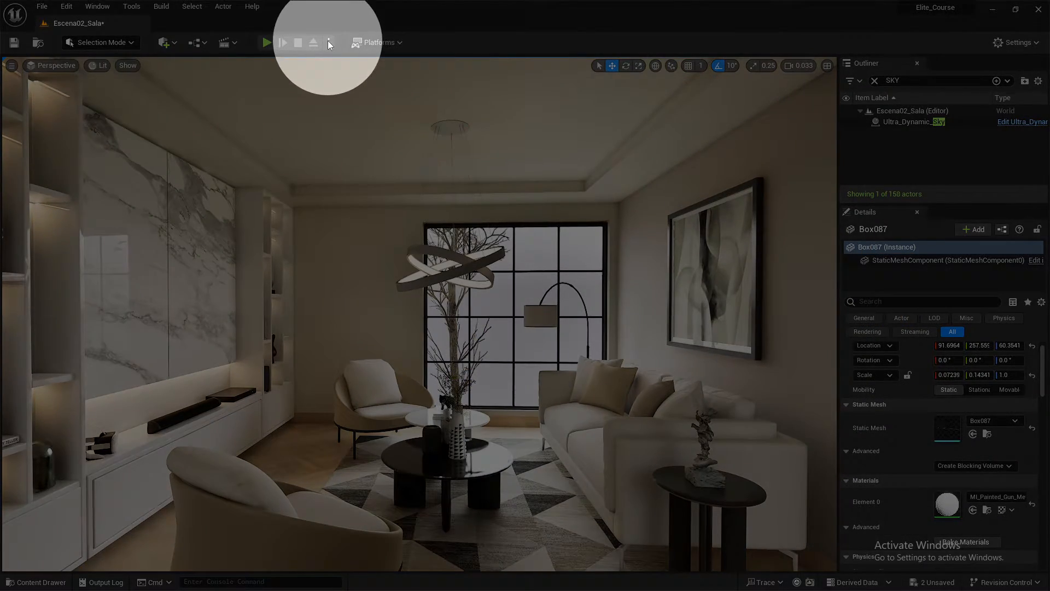
# Run the Escena02_Sala level as a Standalone Game and move through the living room
pyautogui.click(328, 42)
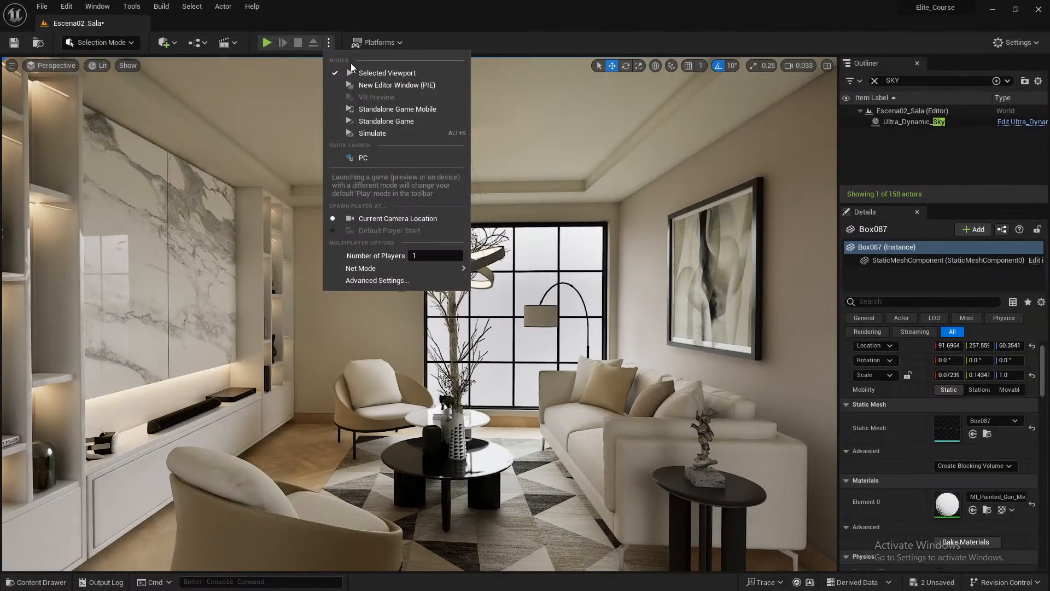
pyautogui.click(385, 123)
pyautogui.click(613, 426)
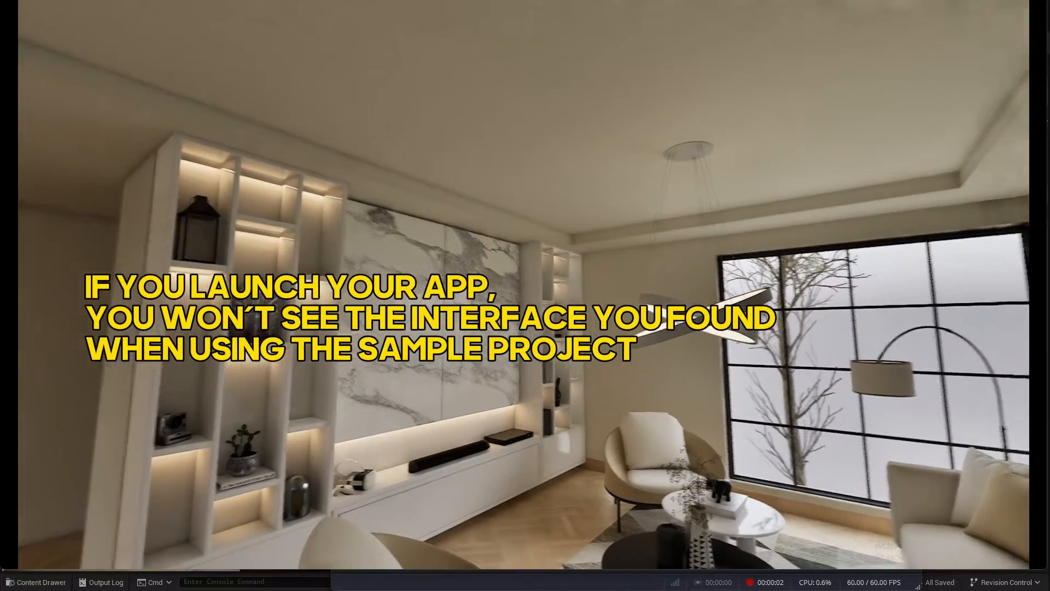
pyautogui.press('w')
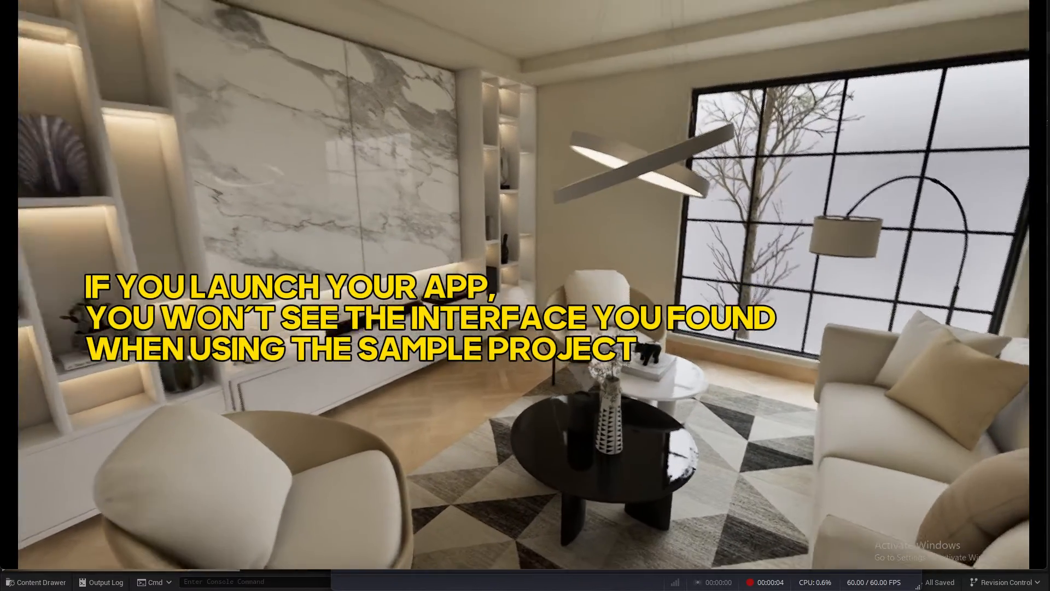
pyautogui.press('s')
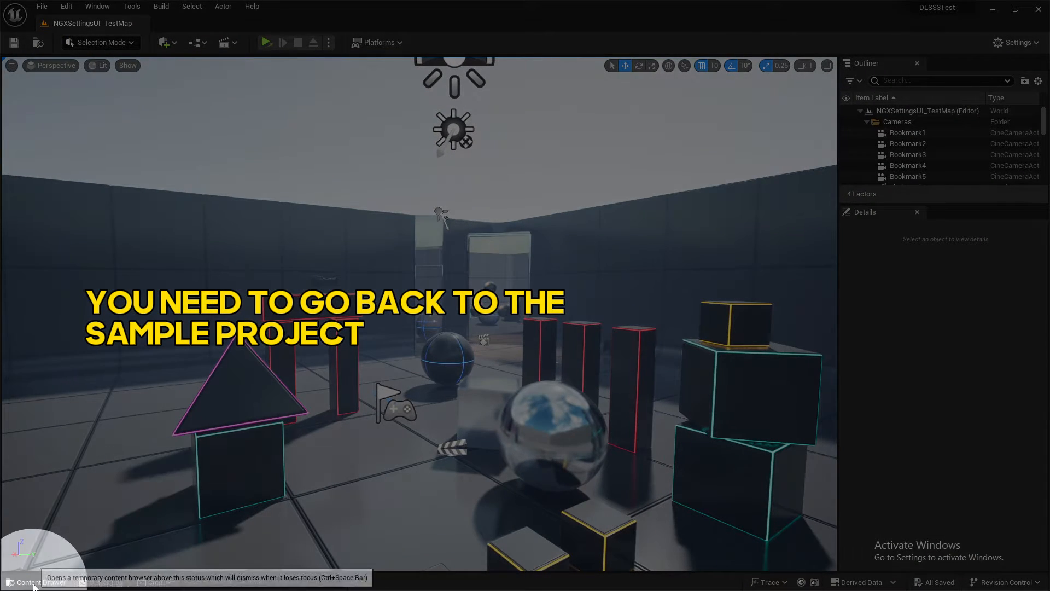
# In the DLSS3Test sample project, start migrating the Blueprints folder and accept all assets in the asset report
pyautogui.click(36, 582)
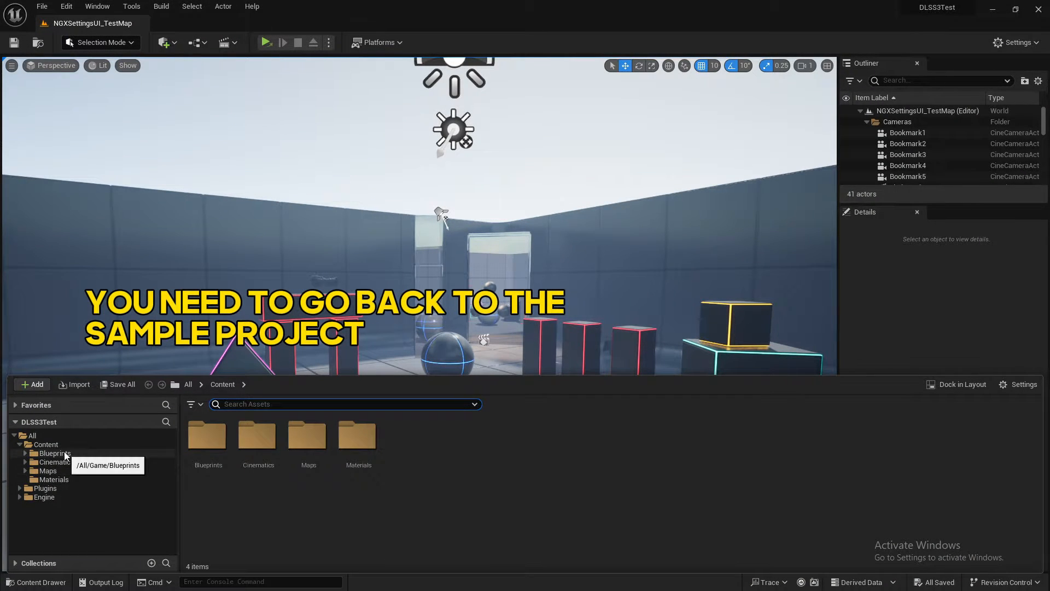
pyautogui.click(66, 454)
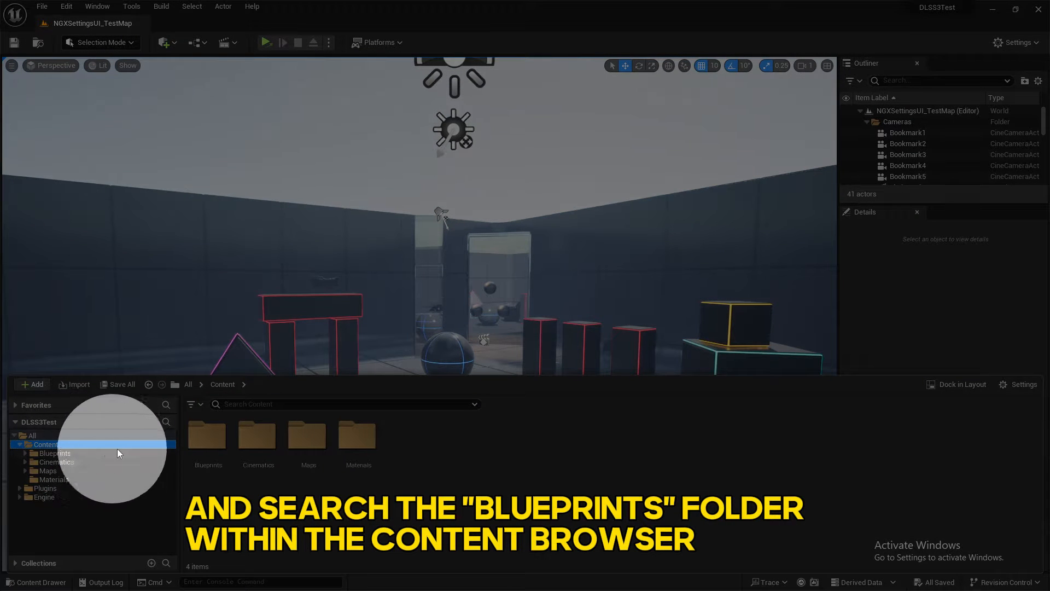
pyautogui.rightClick(206, 446)
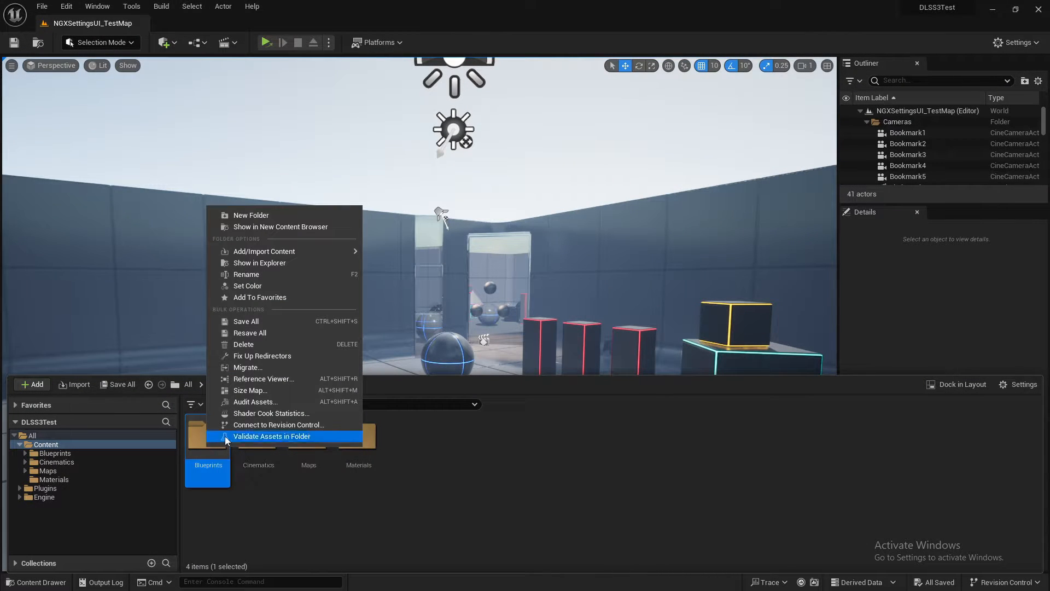
pyautogui.click(290, 369)
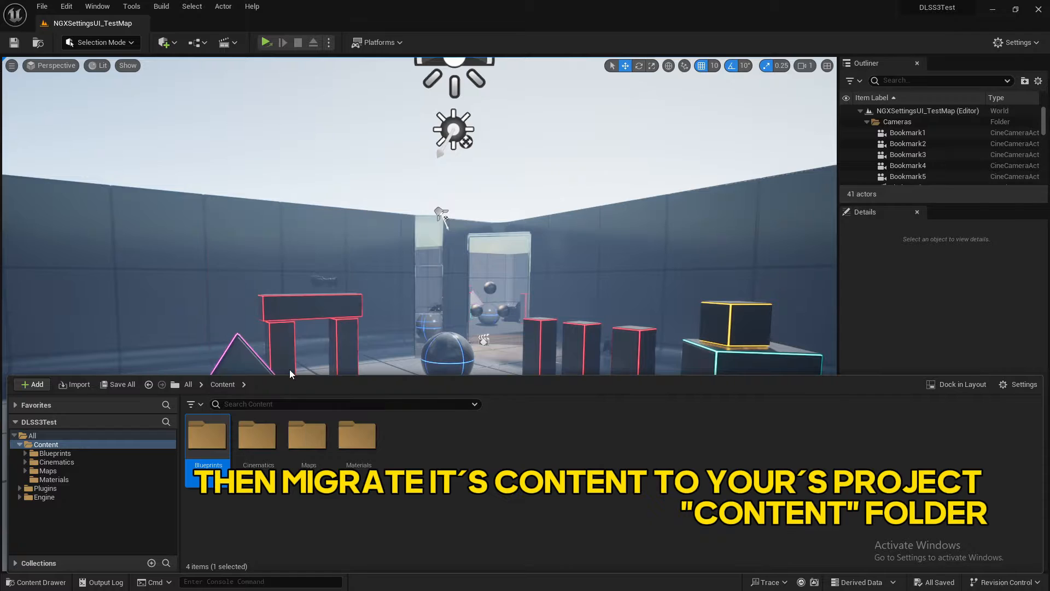
pyautogui.scroll(-5, 571, 358)
pyautogui.click(635, 431)
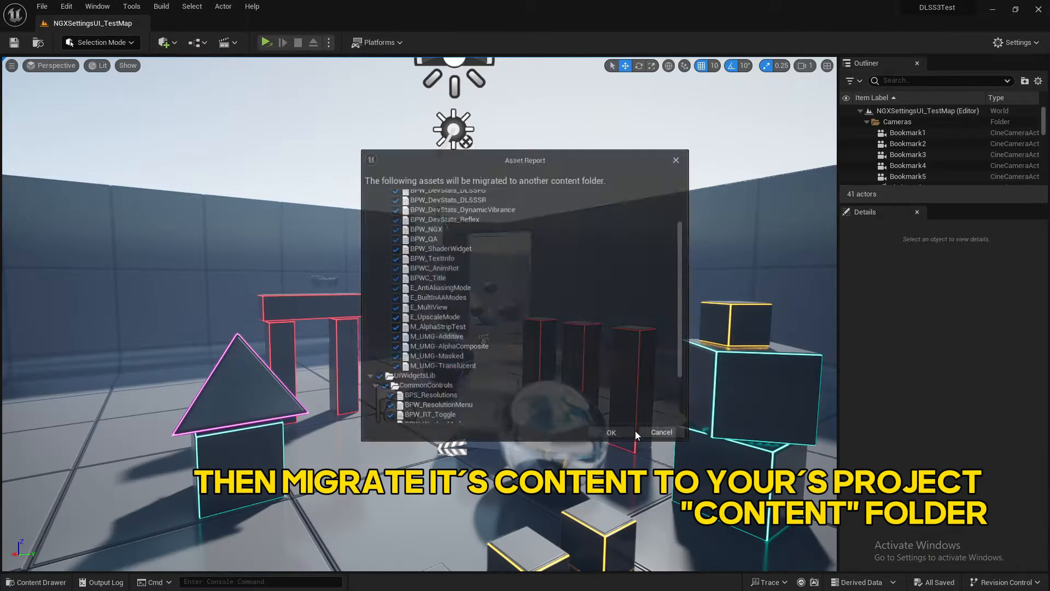
# Choose the Content folder of Elite_Course, under Documents > Unreal Projects, as the migration destination
pyautogui.moveTo(295, 11); pyautogui.dragTo(444, 135)
pyautogui.click(200, 266)
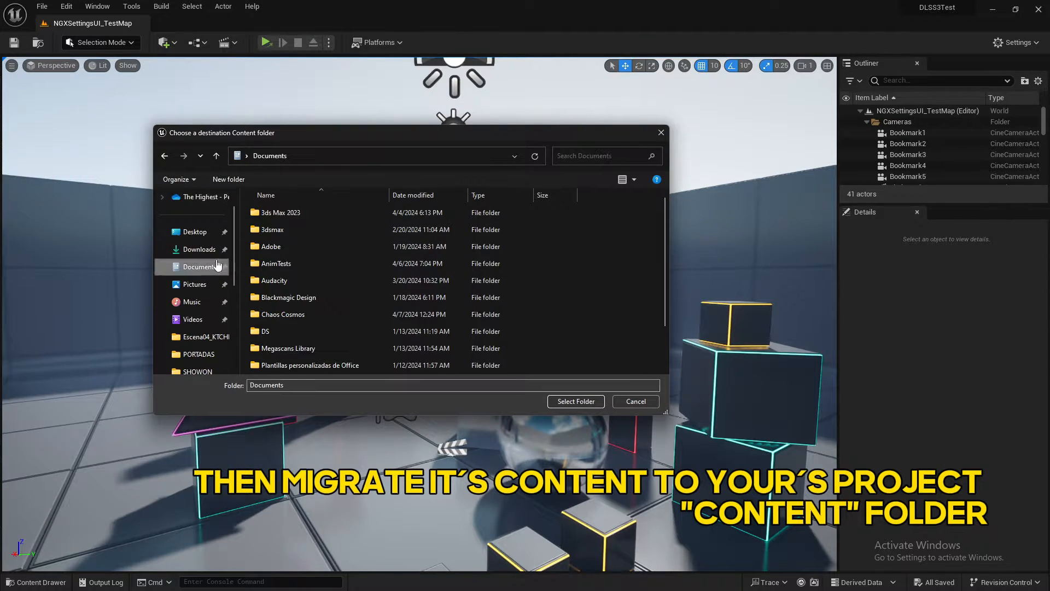
pyautogui.doubleClick(303, 364)
pyautogui.doubleClick(289, 214)
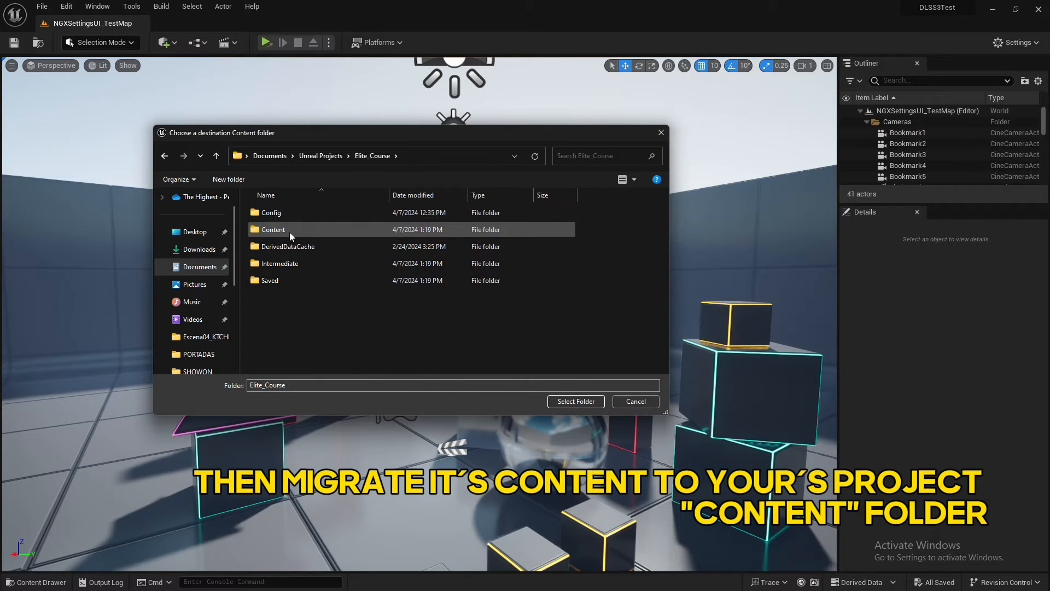
pyautogui.click(289, 232)
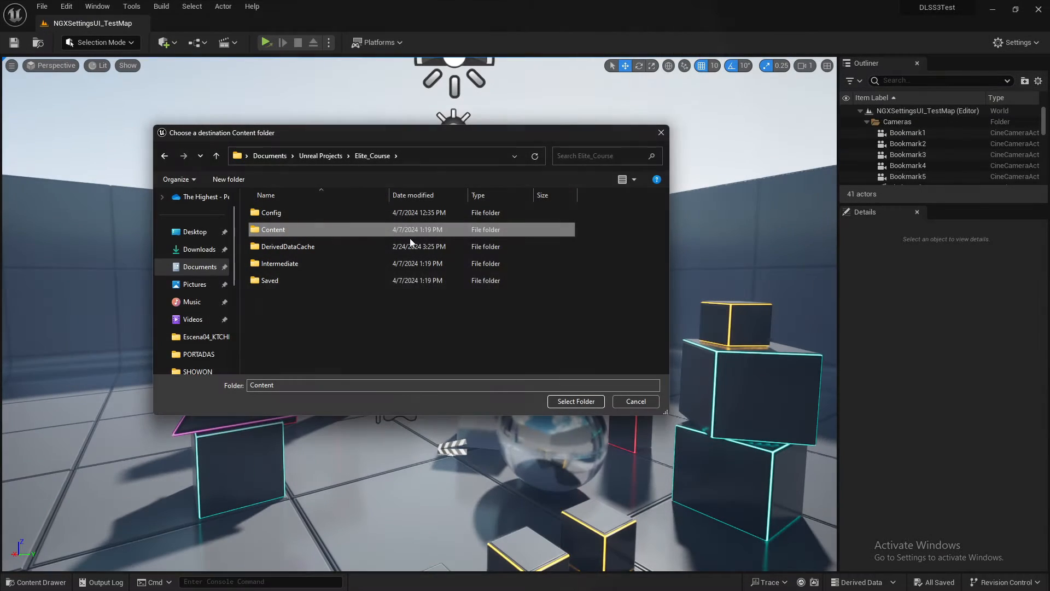
pyautogui.click(576, 402)
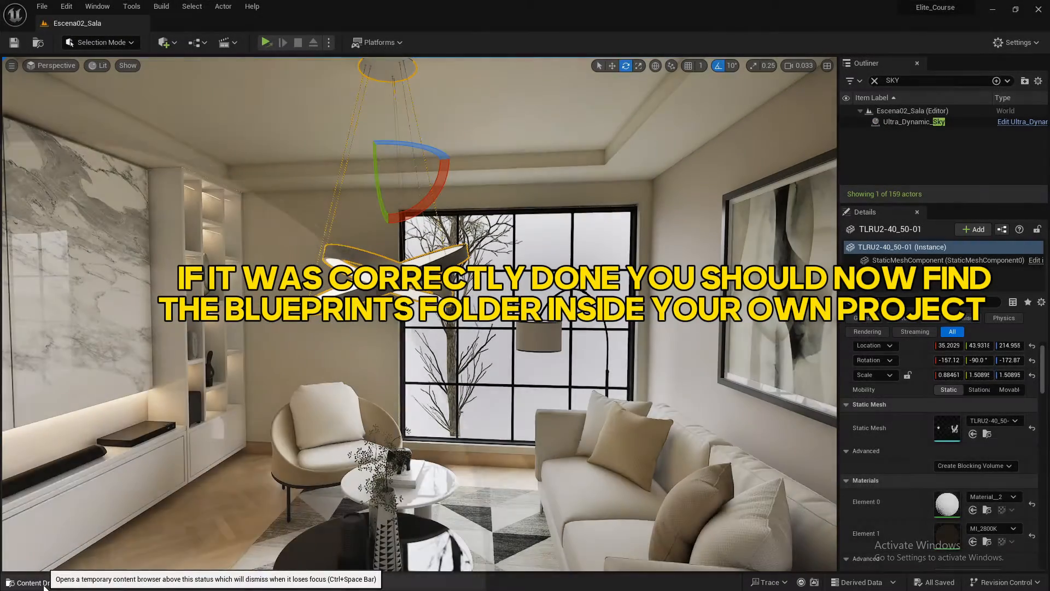
# In the Elite_Course project, check the content for the migrated Blueprints folder and open the Escena02_Sala level blueprint
pyautogui.click(45, 582)
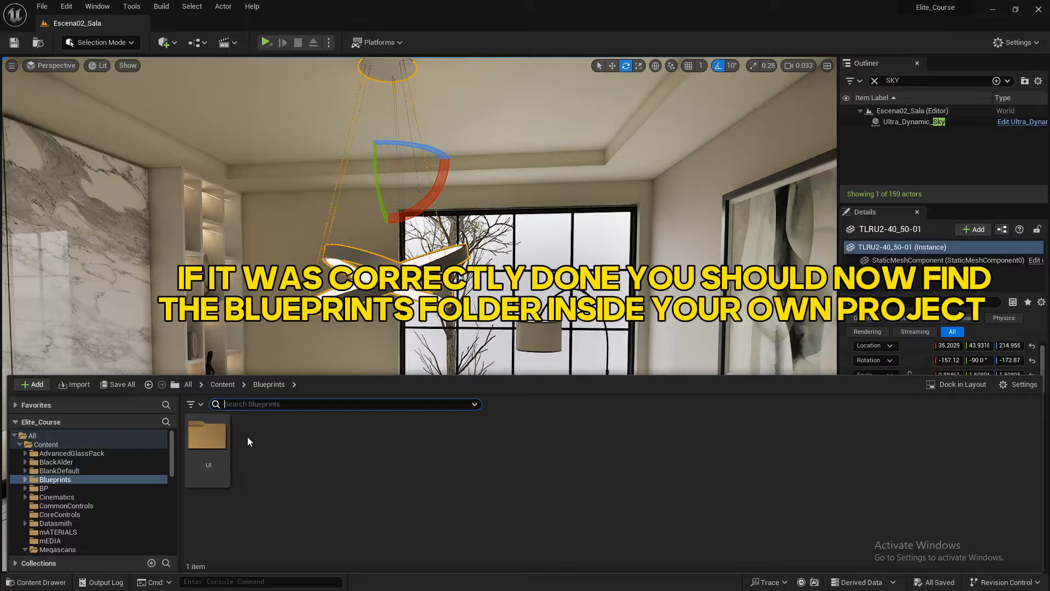
pyautogui.click(201, 42)
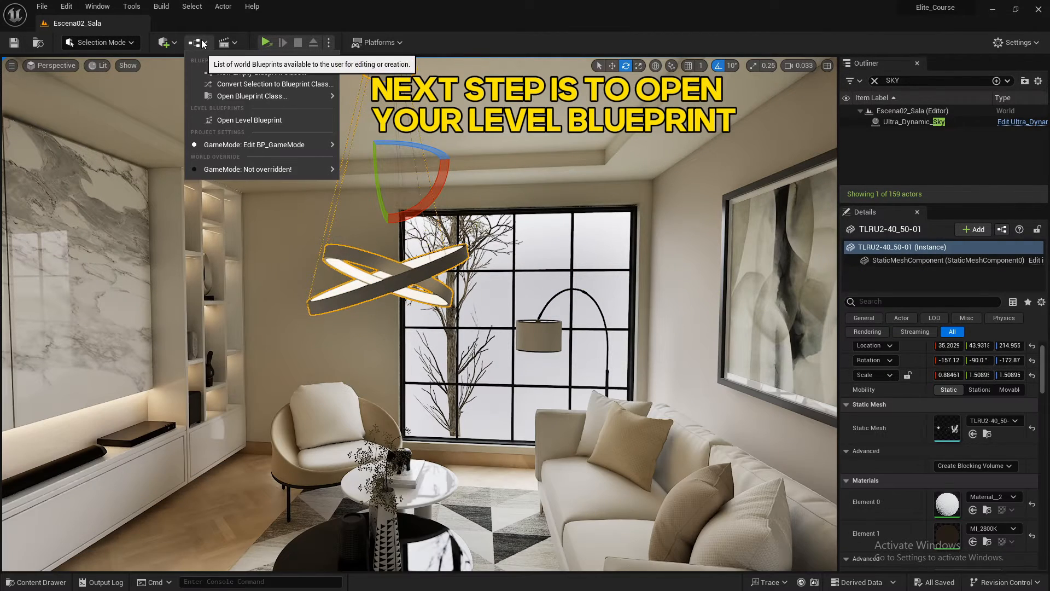
pyautogui.click(247, 121)
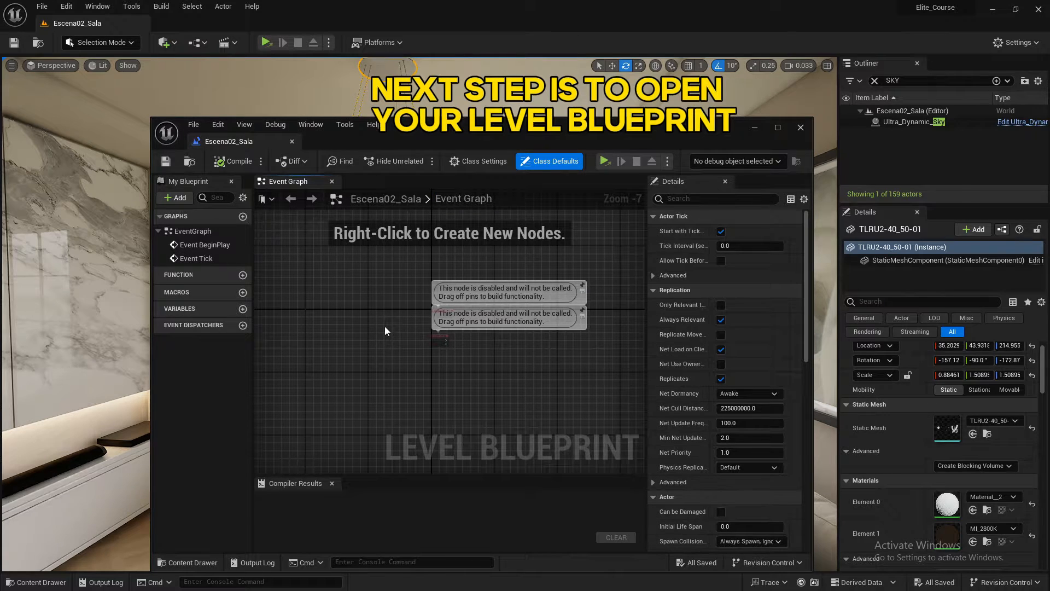
# Switch to the DLSS3Test project, open its level blueprint and locate the Add BPW NGX UI comment group
pyautogui.hotkey('alt', 'Tab')
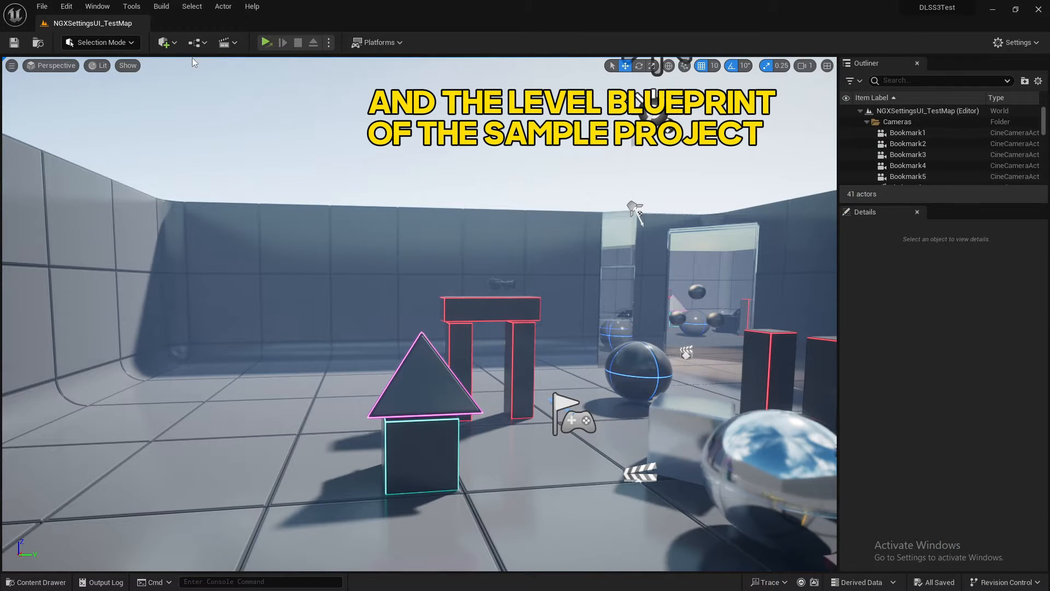
pyautogui.click(200, 44)
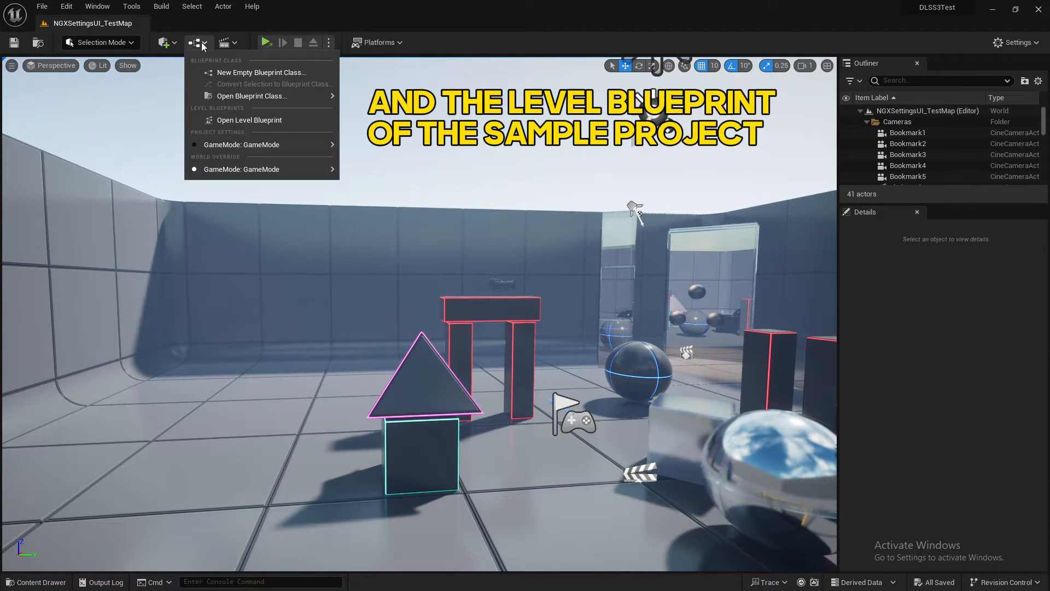
pyautogui.click(247, 120)
pyautogui.scroll(-5, 465, 301)
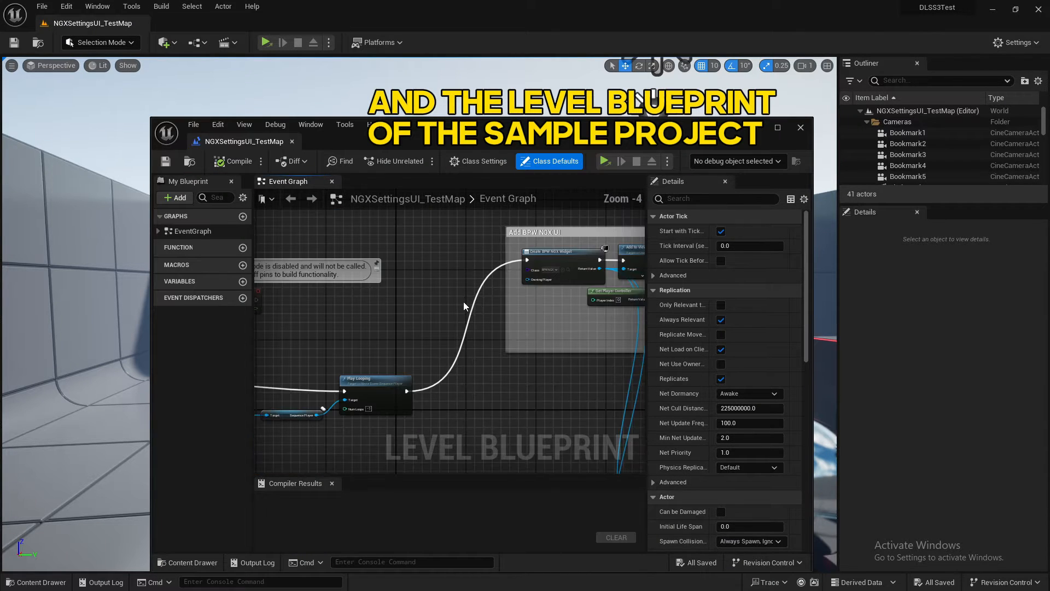
pyautogui.moveTo(586, 298); pyautogui.dragTo(413, 319, button='right')
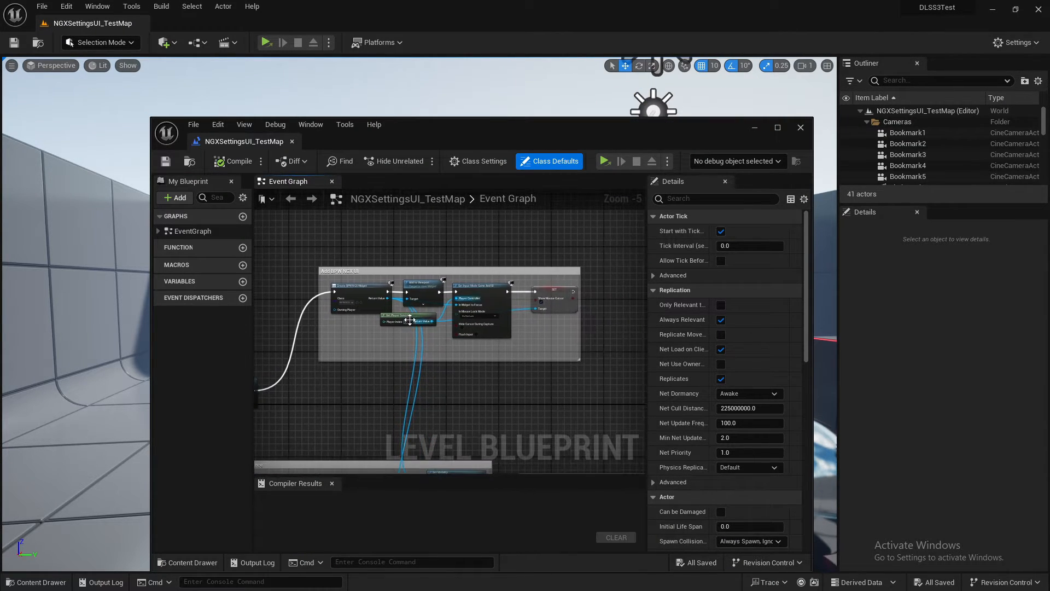
pyautogui.scroll(1, 375, 290)
pyautogui.scroll(1, 391, 279)
pyautogui.moveTo(391, 279)
pyautogui.mouseDown(button='right')
pyautogui.moveTo(356, 272)
pyautogui.moveTo(391, 279)
pyautogui.mouseUp(button='right')
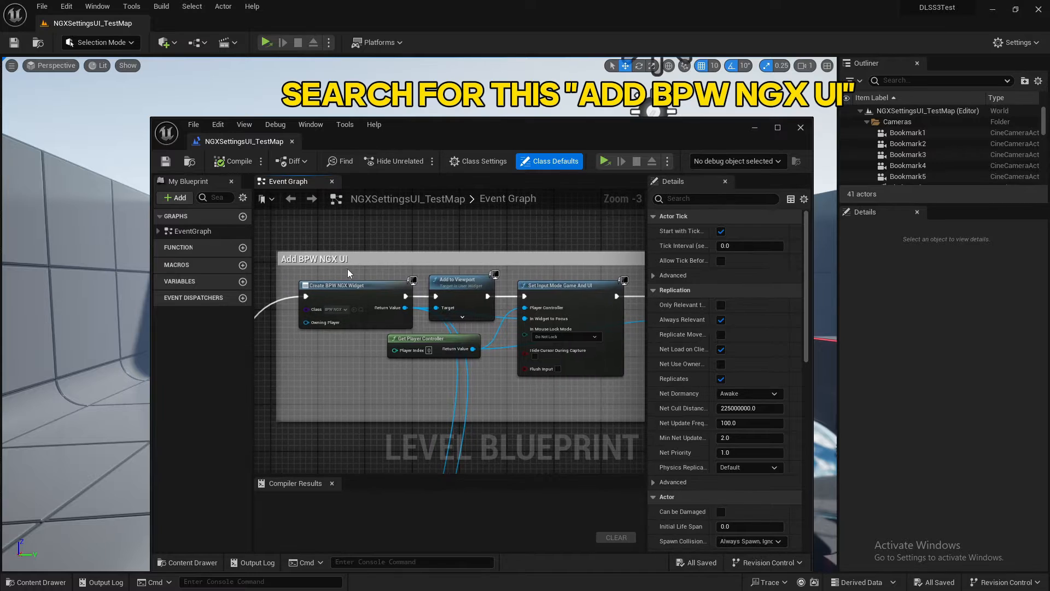
# Copy the nodes inside the Add BPW NGX UI group, from Create BPW NGX Widget through the Show Mouse Cursor setter
pyautogui.moveTo(258, 235); pyautogui.dragTo(441, 275)
pyautogui.scroll(-9, 465, 275)
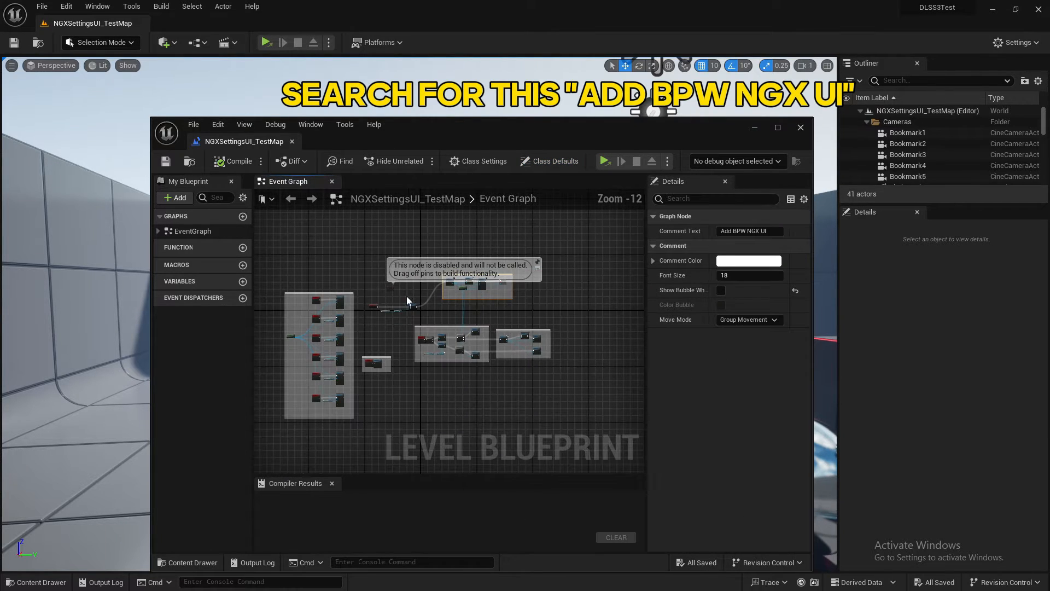
pyautogui.moveTo(406, 295); pyautogui.dragTo(360, 453, button='right')
pyautogui.scroll(5, 404, 307)
pyautogui.scroll(4, 379, 324)
pyautogui.scroll(-2, 321, 350)
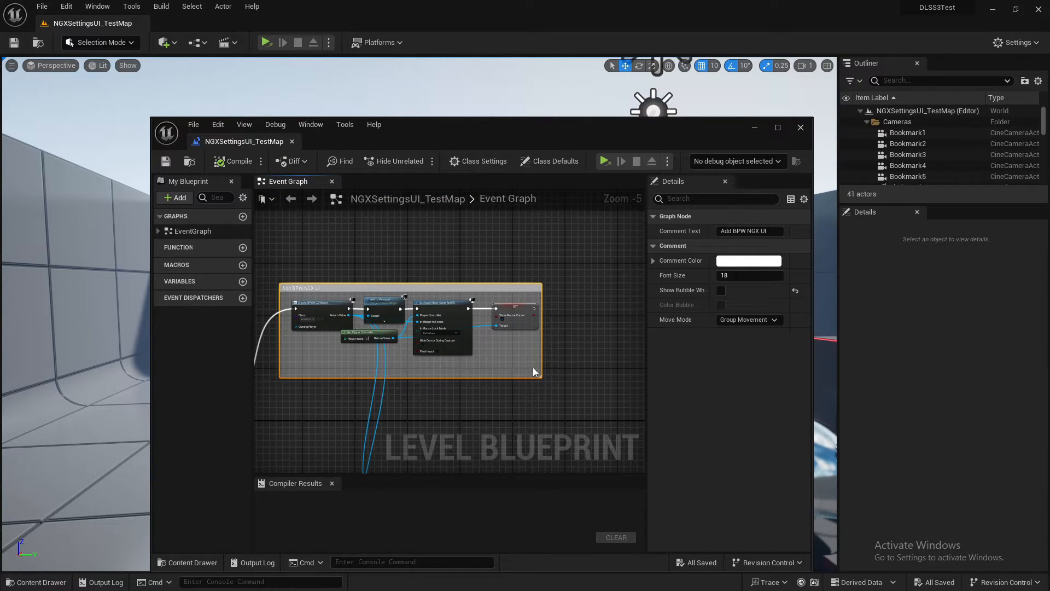
pyautogui.moveTo(373, 323); pyautogui.dragTo(313, 303)
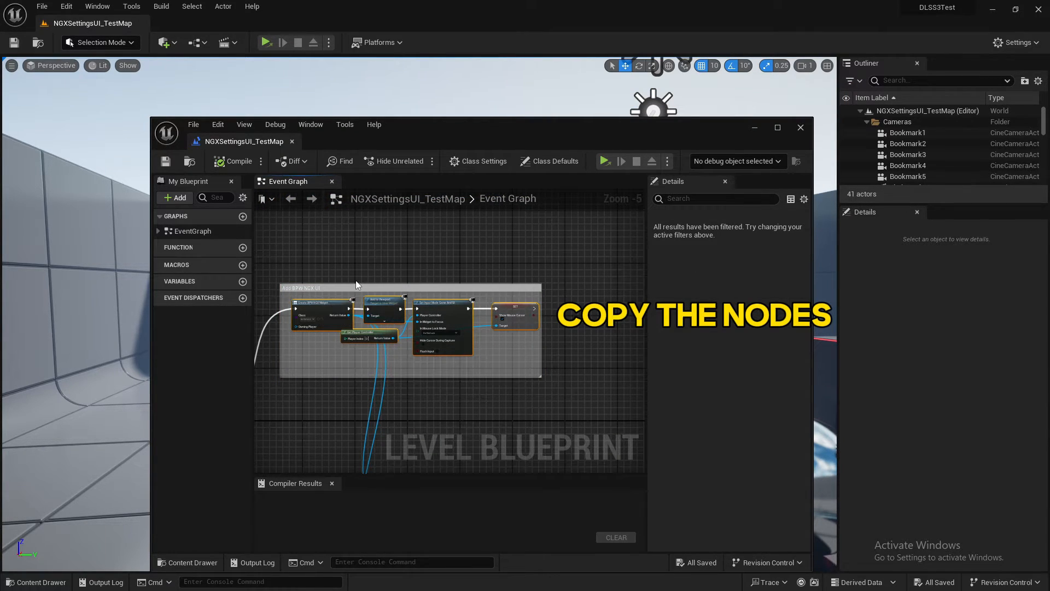
pyautogui.rightClick(345, 306)
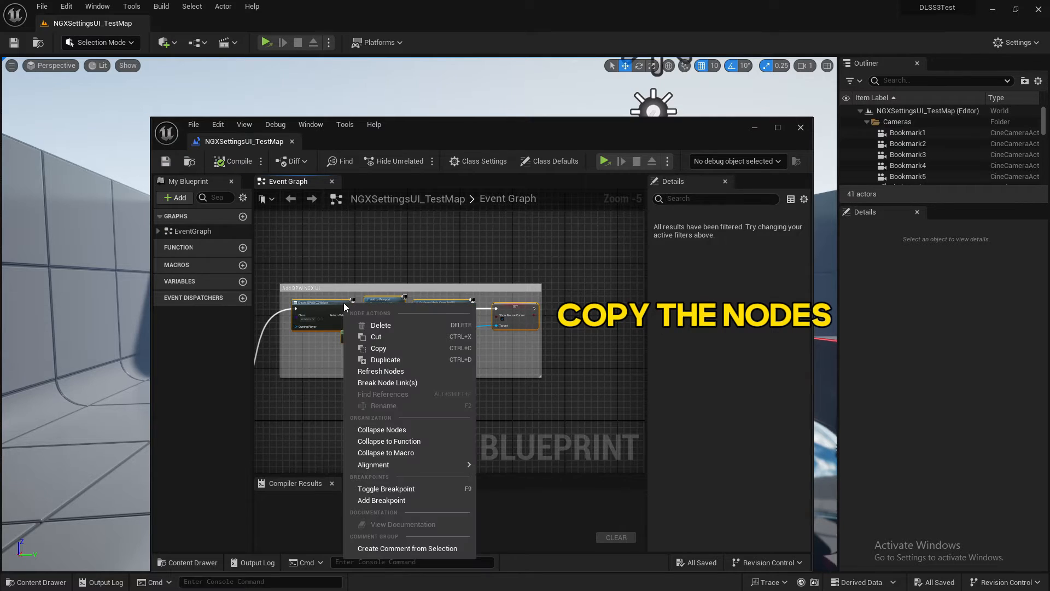
pyautogui.click(379, 348)
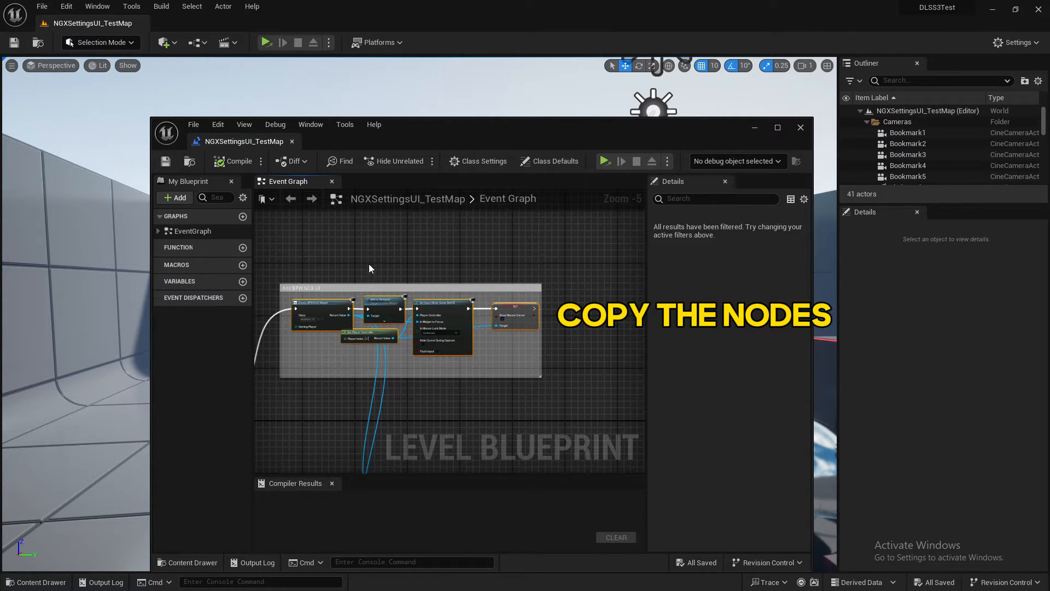
# Switch back to the Escena02_Sala level blueprint and delete the Event Tick node
pyautogui.hotkey('alt', 'Tab')
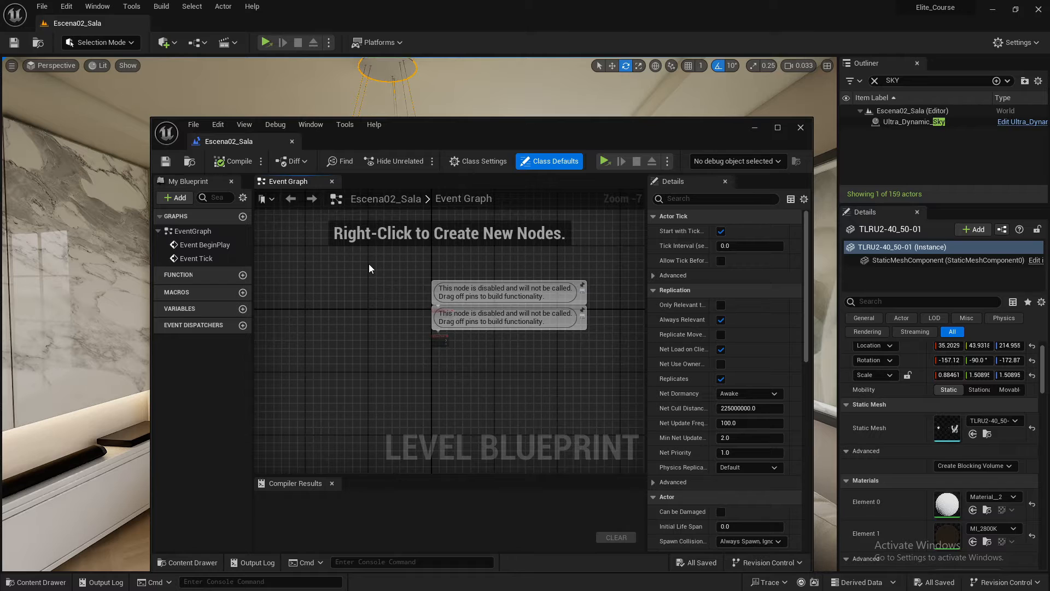
pyautogui.moveTo(491, 373); pyautogui.dragTo(411, 307)
pyautogui.scroll(5, 467, 373)
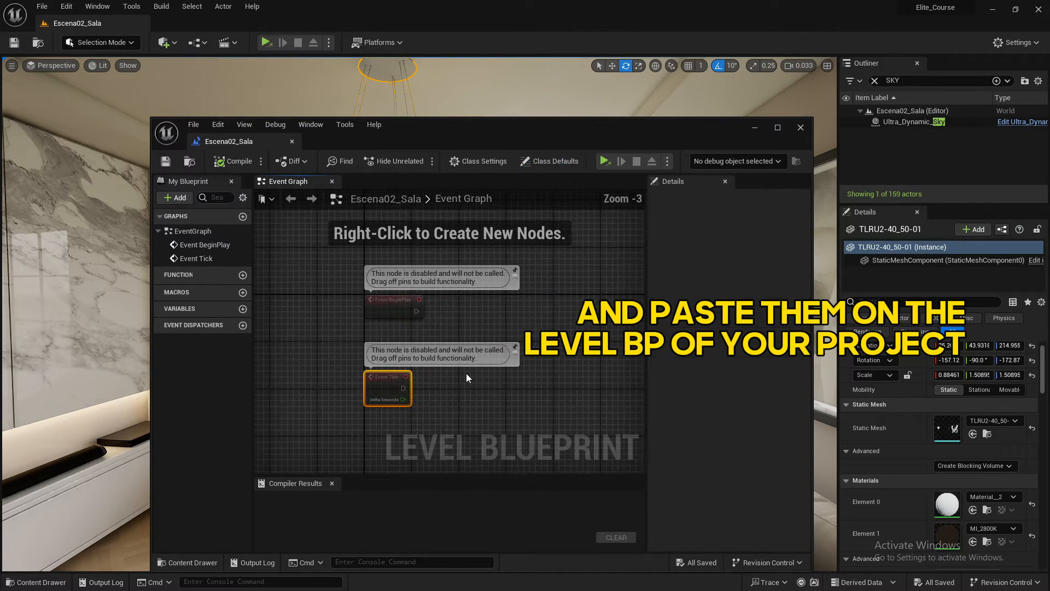
pyautogui.press('Delete')
pyautogui.scroll(-1, 293, 341)
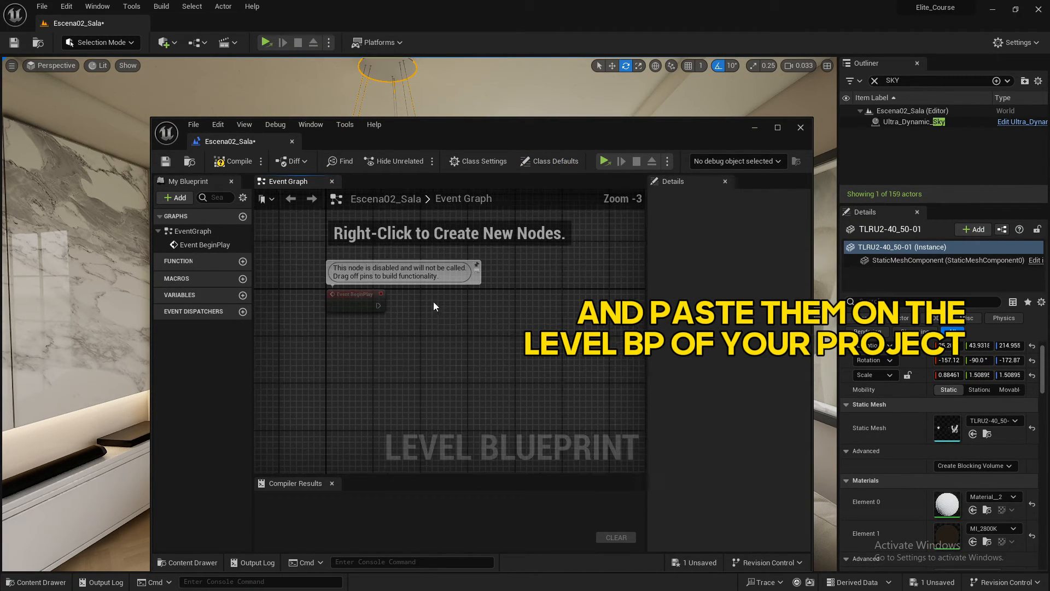
# Paste the copied nodes beside Event BeginPlay and connect its execution output to the Construct node
pyautogui.rightClick(421, 310)
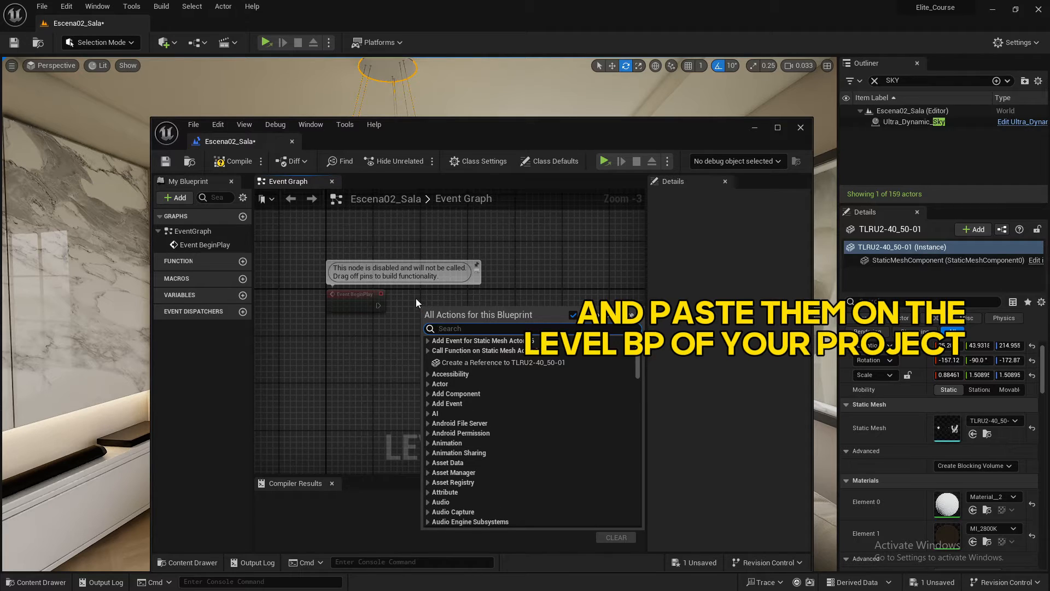
pyautogui.click(411, 305)
pyautogui.hotkey('ctrl', 'v')
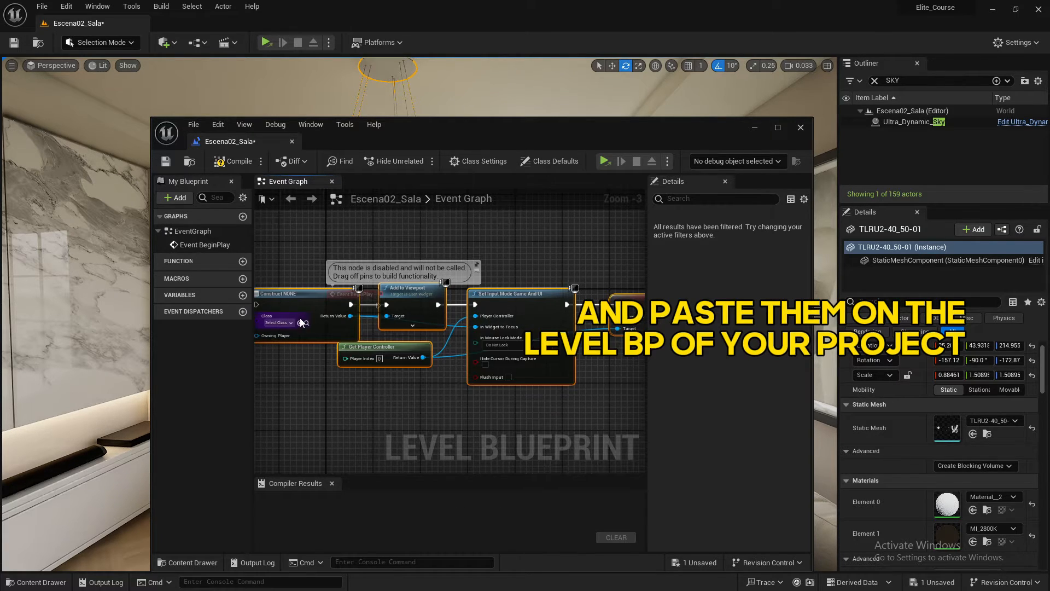
pyautogui.scroll(-2, 299, 306)
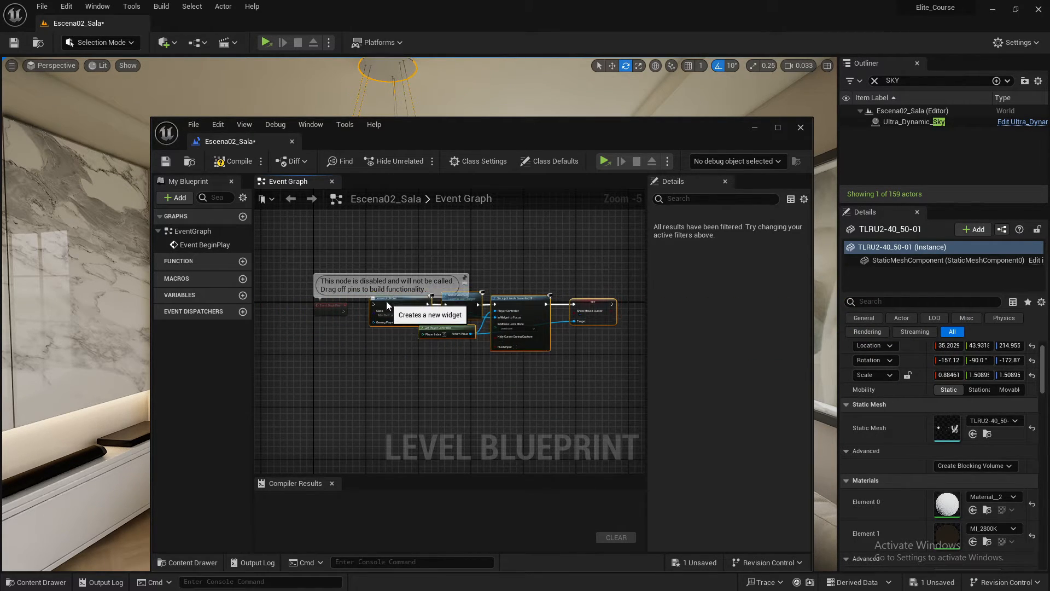
pyautogui.scroll(3, 351, 316)
pyautogui.scroll(1, 350, 316)
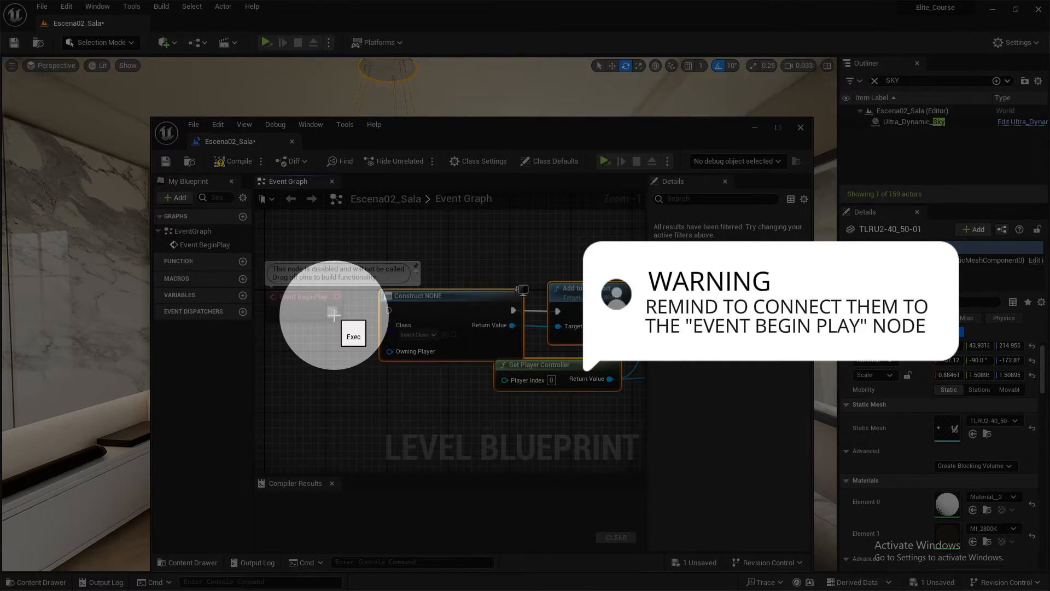
pyautogui.moveTo(333, 312); pyautogui.dragTo(395, 314)
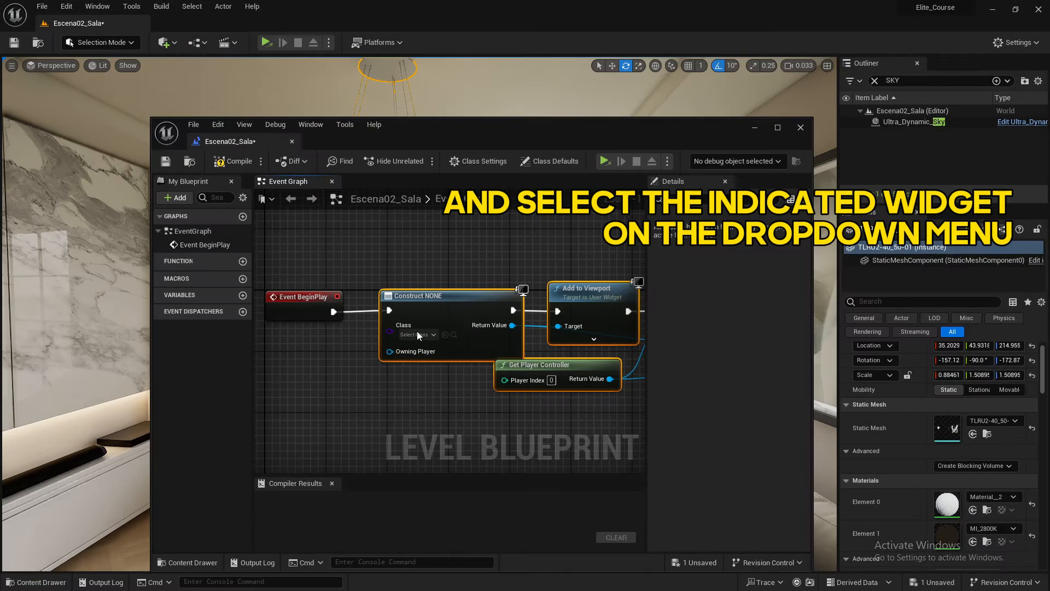
# Set the Construct node's widget class to BPW_NGX, searching the classes for "bpw"
pyautogui.click(421, 335)
pyautogui.write('b')
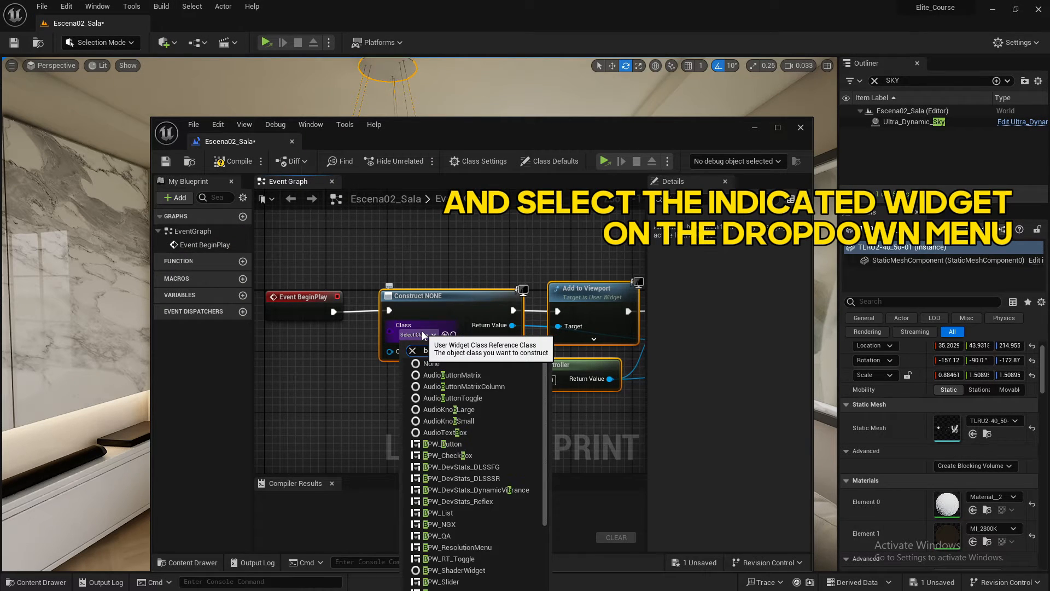
pyautogui.write('pw')
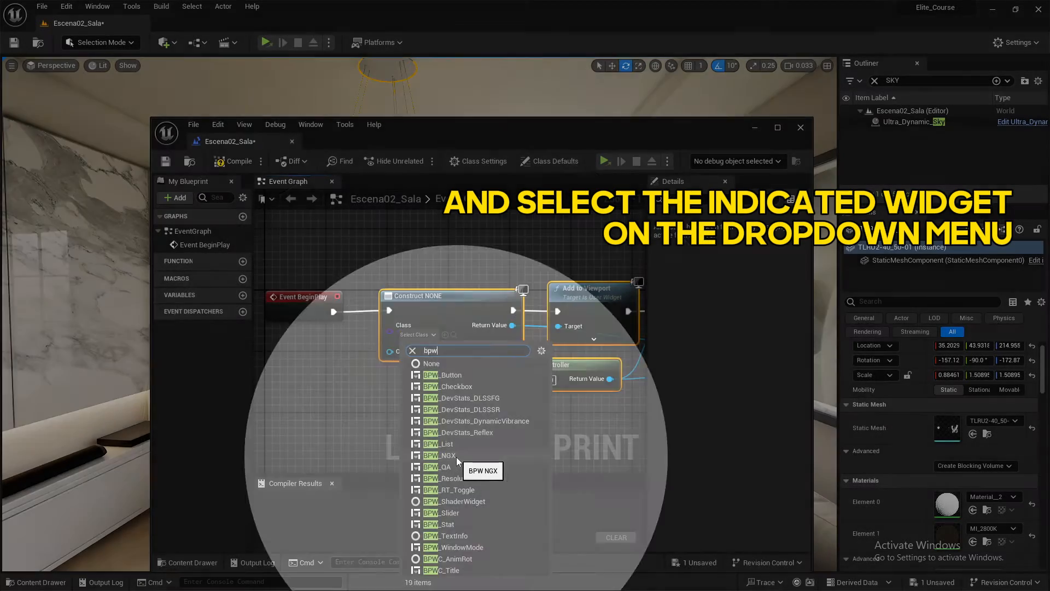
pyautogui.click(456, 457)
# Delete the Set Input Mode Game And UI node between Add to Viewport and the Show Mouse Cursor setter
pyautogui.moveTo(485, 385); pyautogui.dragTo(297, 382, button='right')
pyautogui.scroll(-1, 307, 380)
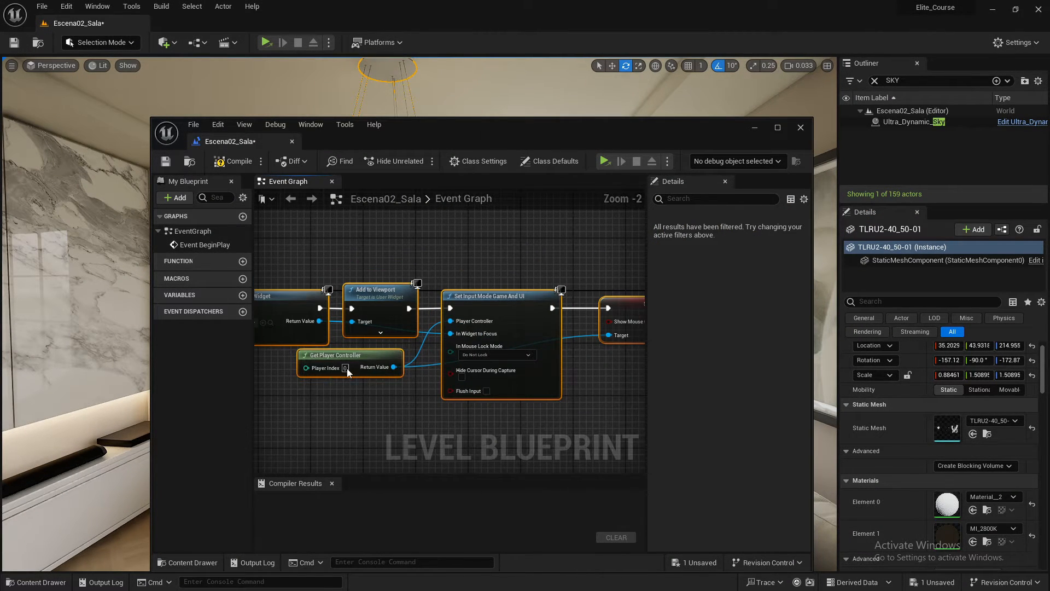
pyautogui.scroll(-1, 348, 372)
pyautogui.moveTo(478, 305); pyautogui.dragTo(483, 304)
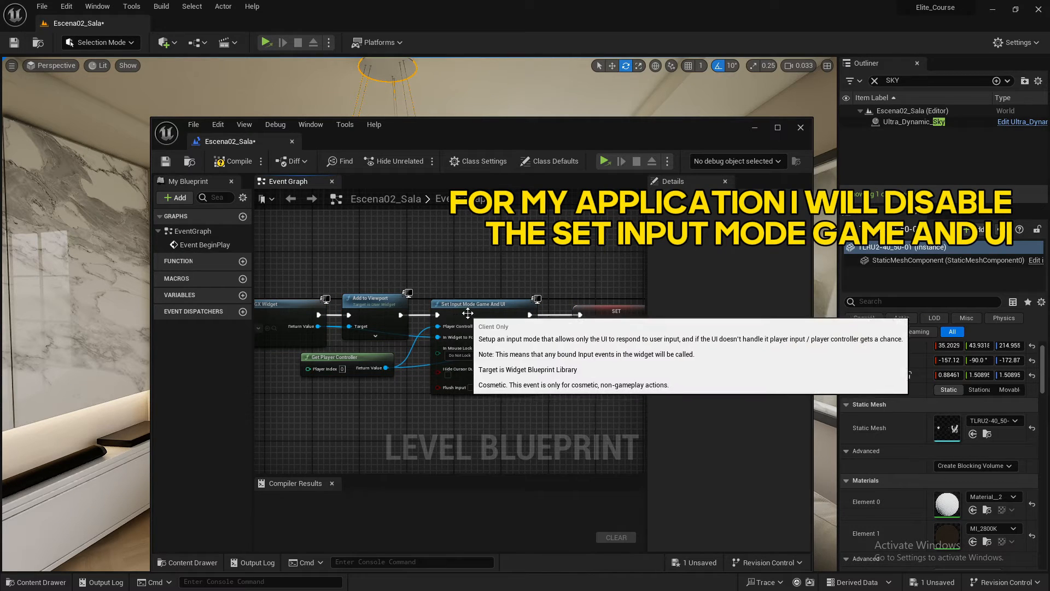
pyautogui.press('Delete')
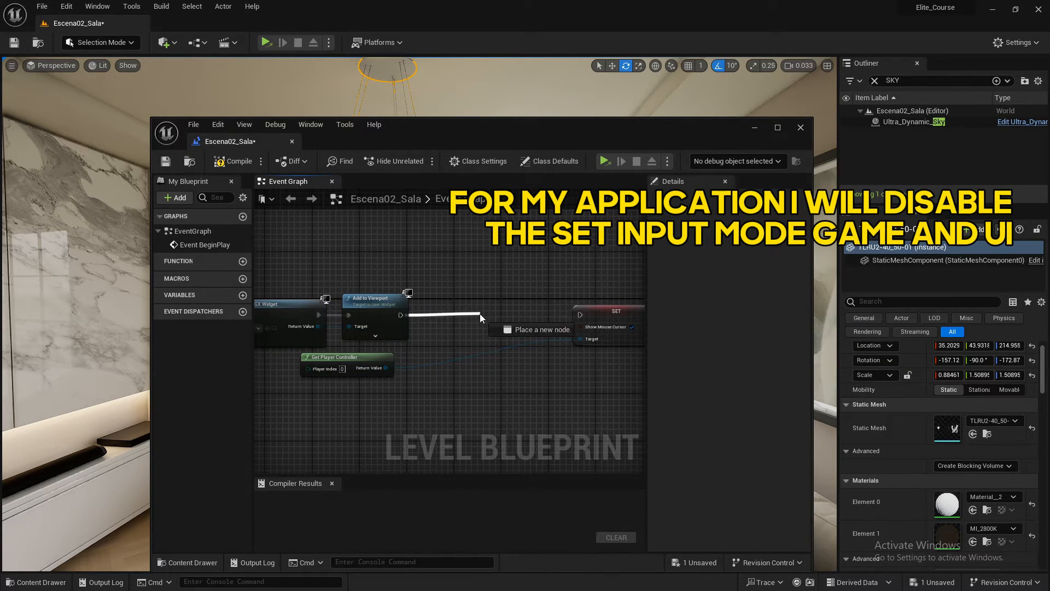
# Add an M key event node between Add to Viewport and the Show Mouse Cursor setter, placed slightly above them
pyautogui.rightClick(463, 310)
pyautogui.write('m key')
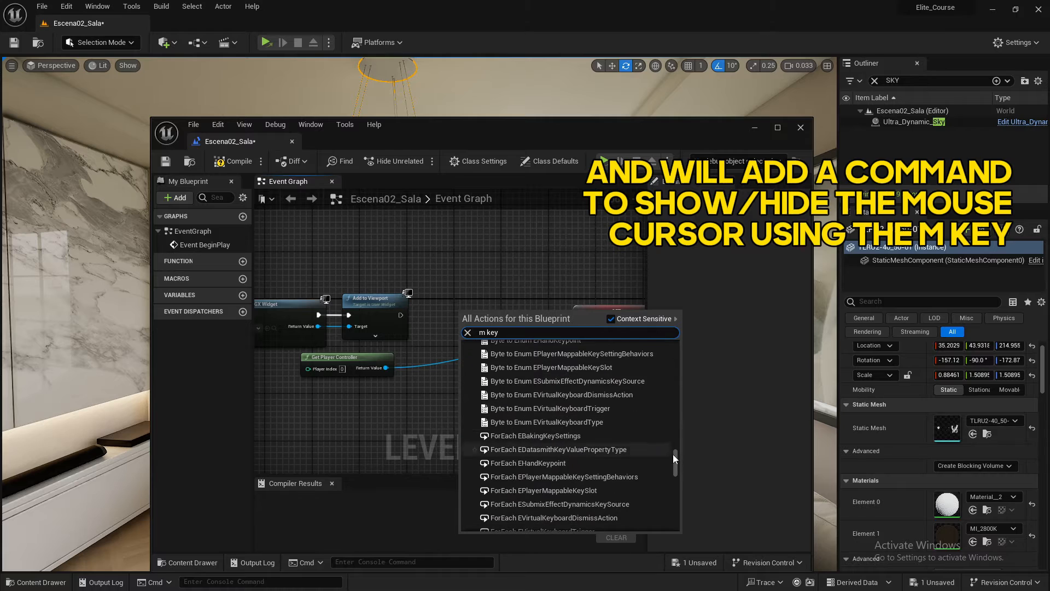
pyautogui.moveTo(673, 454); pyautogui.dragTo(685, 410)
pyautogui.click(516, 417)
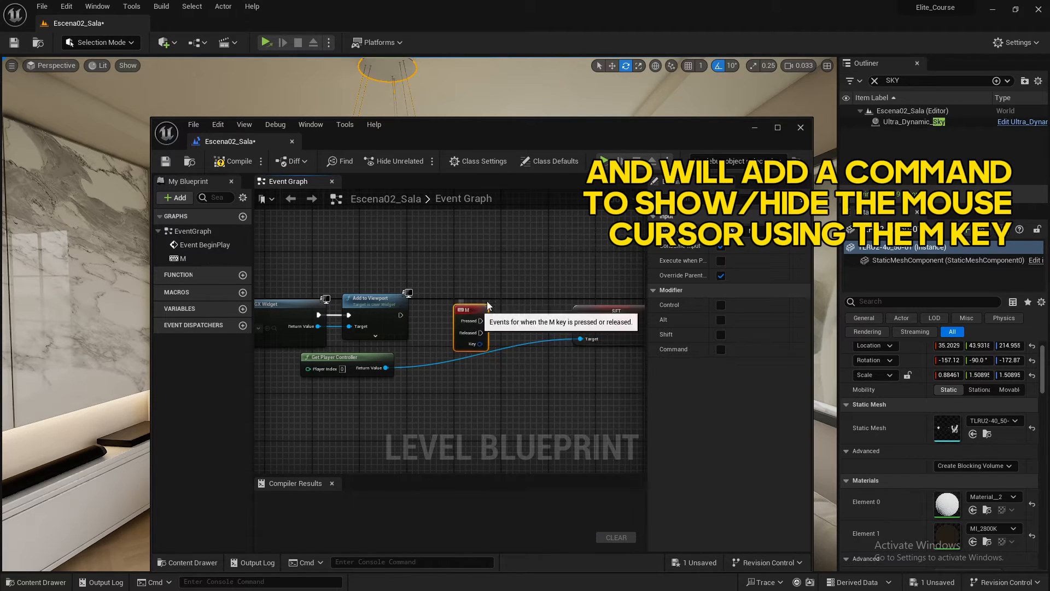
pyautogui.moveTo(488, 306); pyautogui.dragTo(524, 282)
pyautogui.moveTo(524, 282); pyautogui.dragTo(436, 290, button='right')
# Add a Flip Flop node on the M event's Pressed output and connect its A output to the Show Mouse Cursor setter
pyautogui.moveTo(427, 299); pyautogui.dragTo(445, 294)
pyautogui.write('flip flop')
pyautogui.press('Return')
pyautogui.moveTo(506, 316); pyautogui.dragTo(538, 297)
pyautogui.moveTo(466, 291); pyautogui.dragTo(527, 305)
pyautogui.click(580, 325)
# Duplicate the Show Mouse Cursor setter below the original, drive it from Flip Flop's B output and disable its Show Mouse Cursor value
pyautogui.click(552, 296)
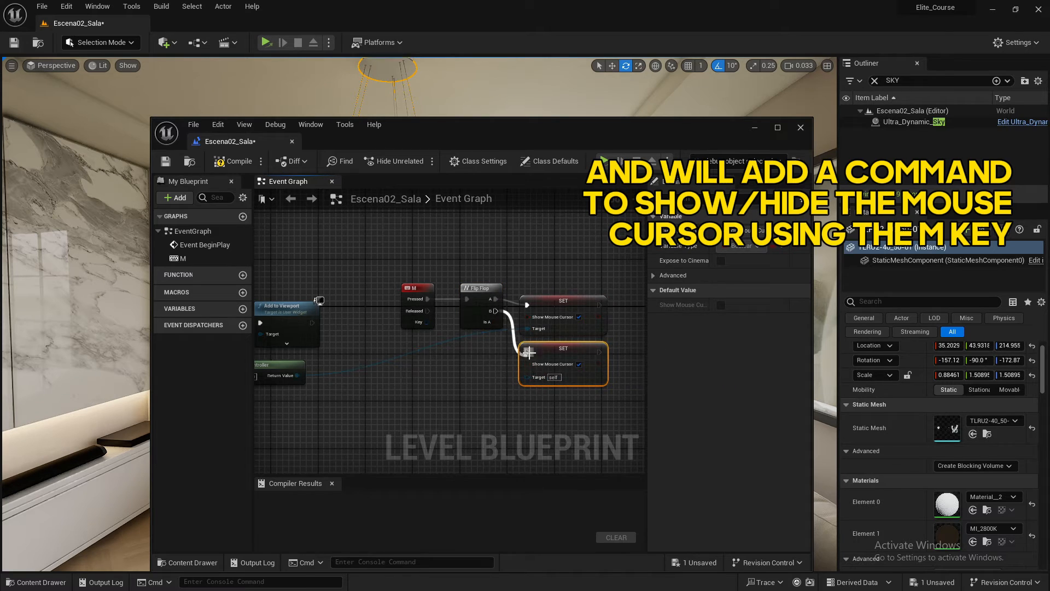
pyautogui.moveTo(529, 353); pyautogui.dragTo(528, 353)
pyautogui.click(579, 364)
# Connect Get Player Controller's Return Value to the Target of the duplicated Show Mouse Cursor setter
pyautogui.moveTo(352, 372); pyautogui.dragTo(450, 370, button='right')
pyautogui.moveTo(396, 375); pyautogui.dragTo(627, 377)
pyautogui.moveTo(361, 369); pyautogui.dragTo(394, 366, button='right')
pyautogui.scroll(-4, 394, 366)
pyautogui.scroll(2, 394, 366)
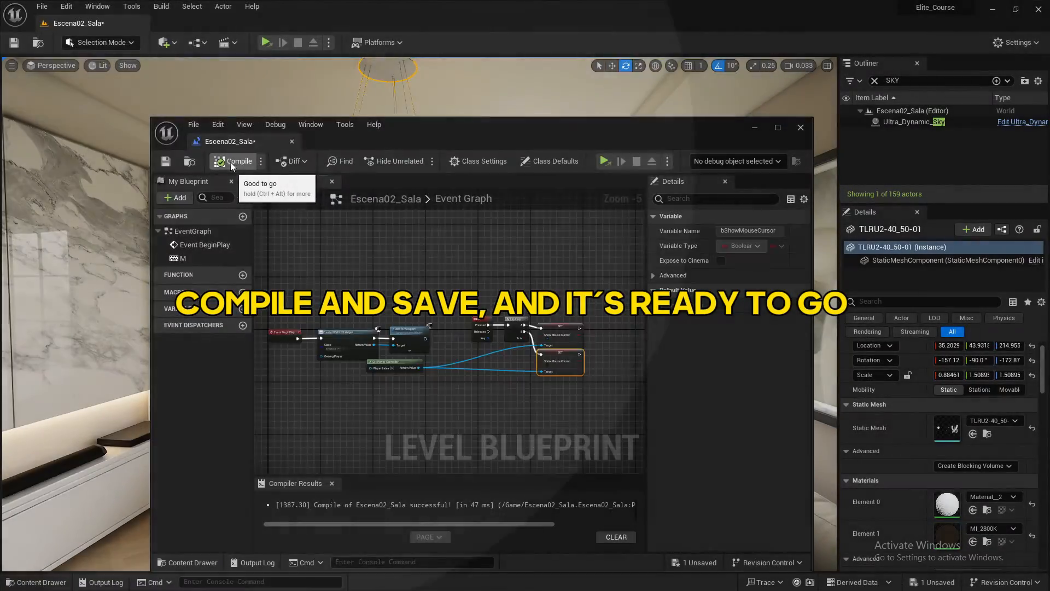
# Compile and save the Escena02_Sala level blueprint
pyautogui.click(231, 162)
pyautogui.click(165, 162)
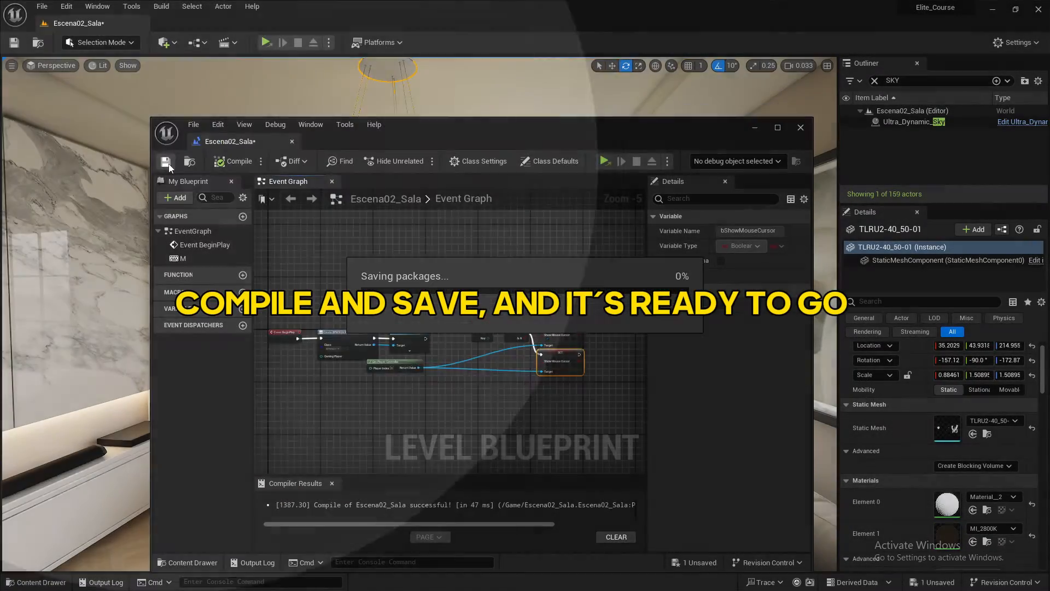
# Play the level in a New Editor Window (PIE) and look around the living room with the NGX settings interface
pyautogui.click(328, 44)
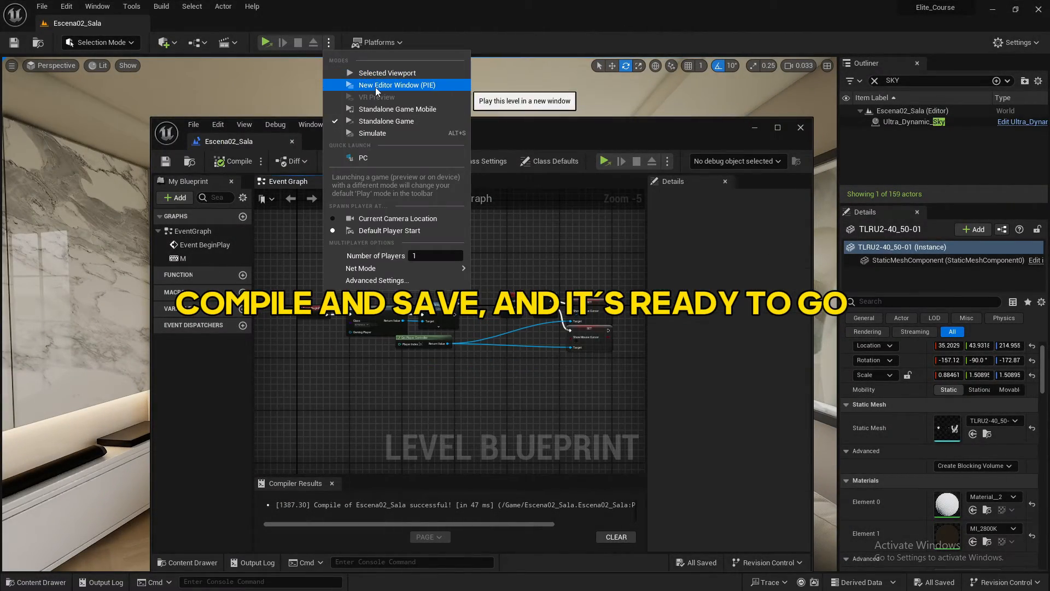
pyautogui.click(394, 85)
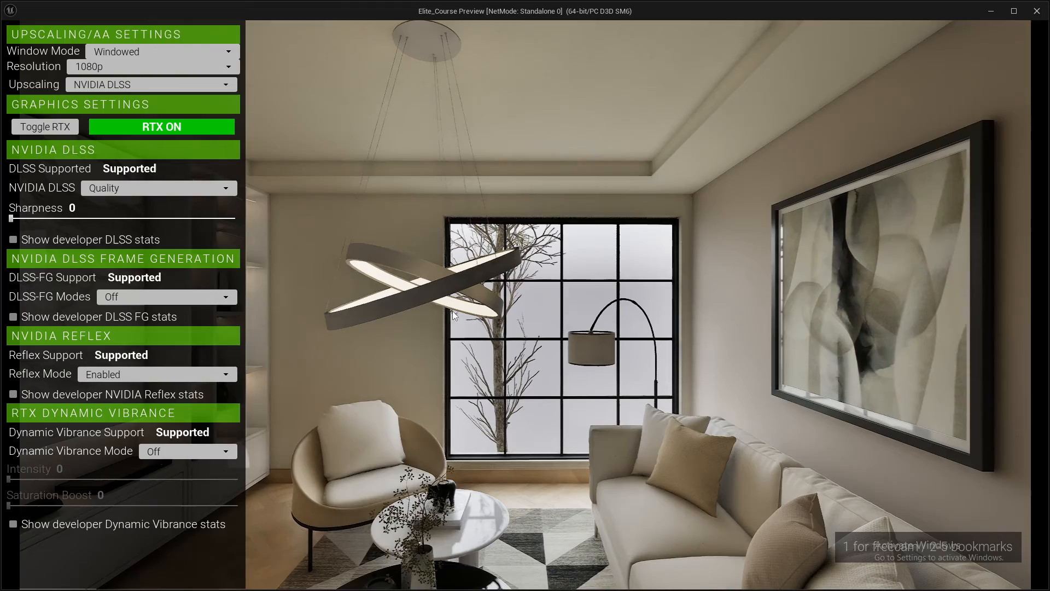
pyautogui.moveTo(452, 310); pyautogui.dragTo(394, 326)
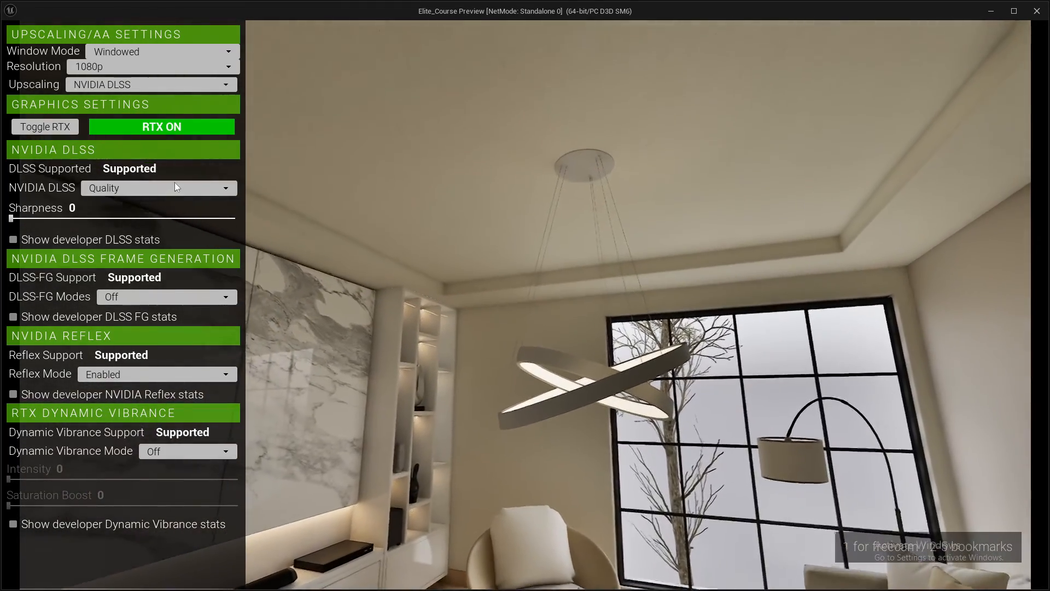